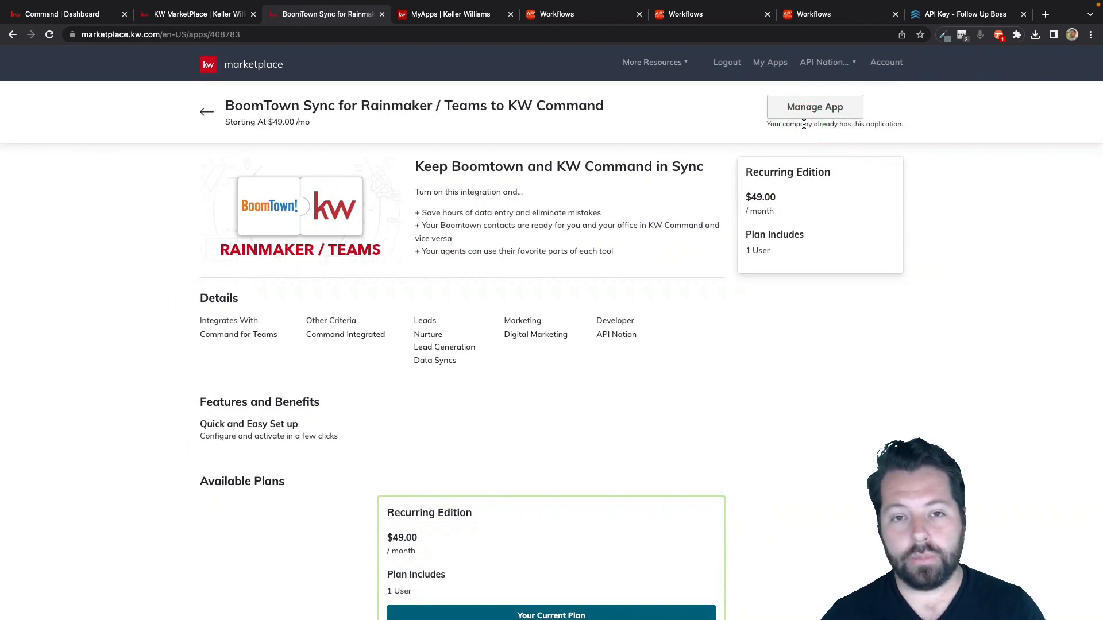
# Launch the BoomTown Sync for Rainmaker / Teams to KW Command app from the company's installed marketplace apps.
pyautogui.click(811, 108)
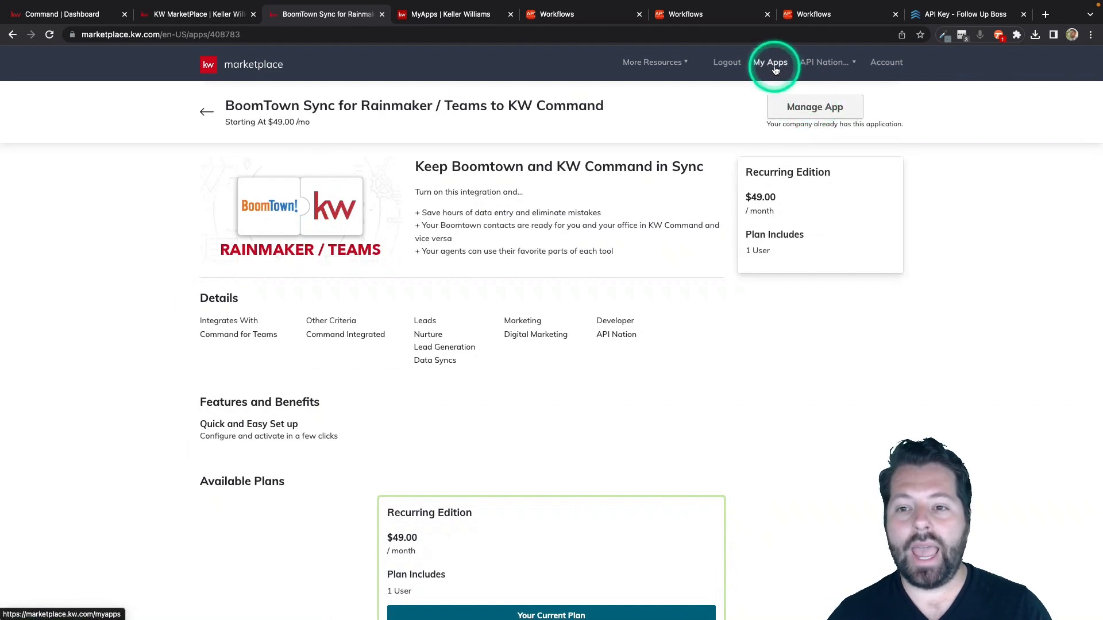
pyautogui.click(487, 15)
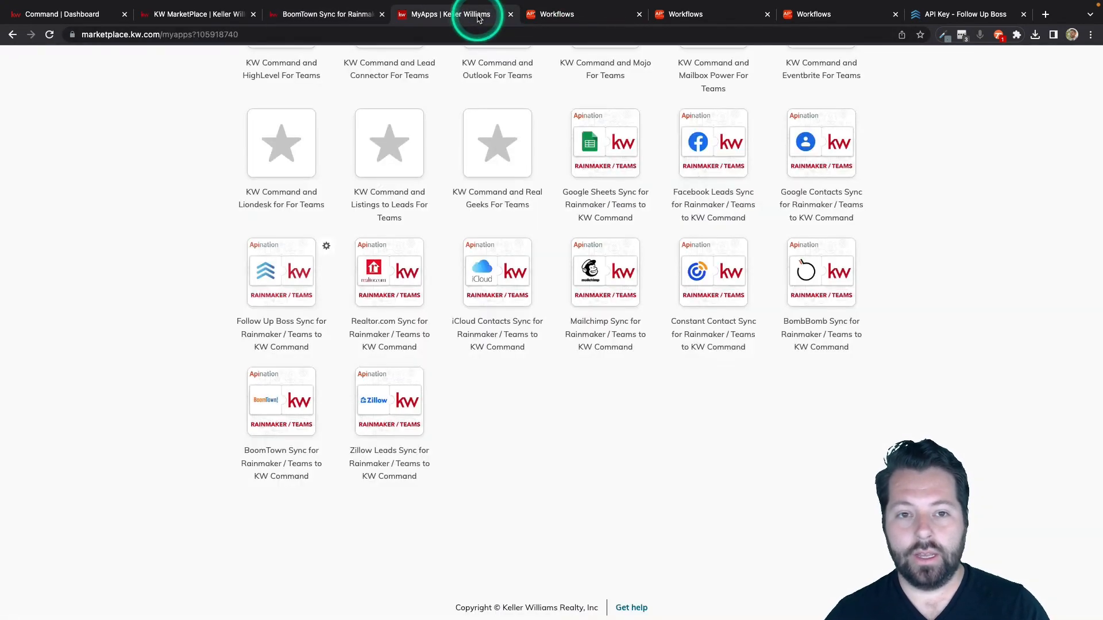
pyautogui.click(585, 268)
pyautogui.click(551, 333)
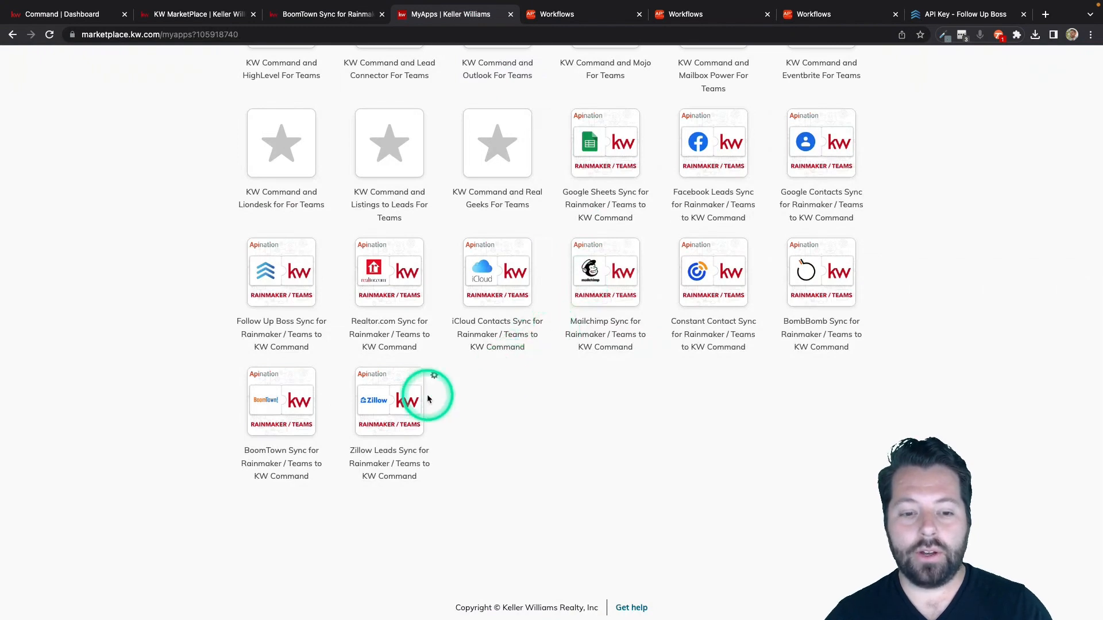
pyautogui.click(275, 403)
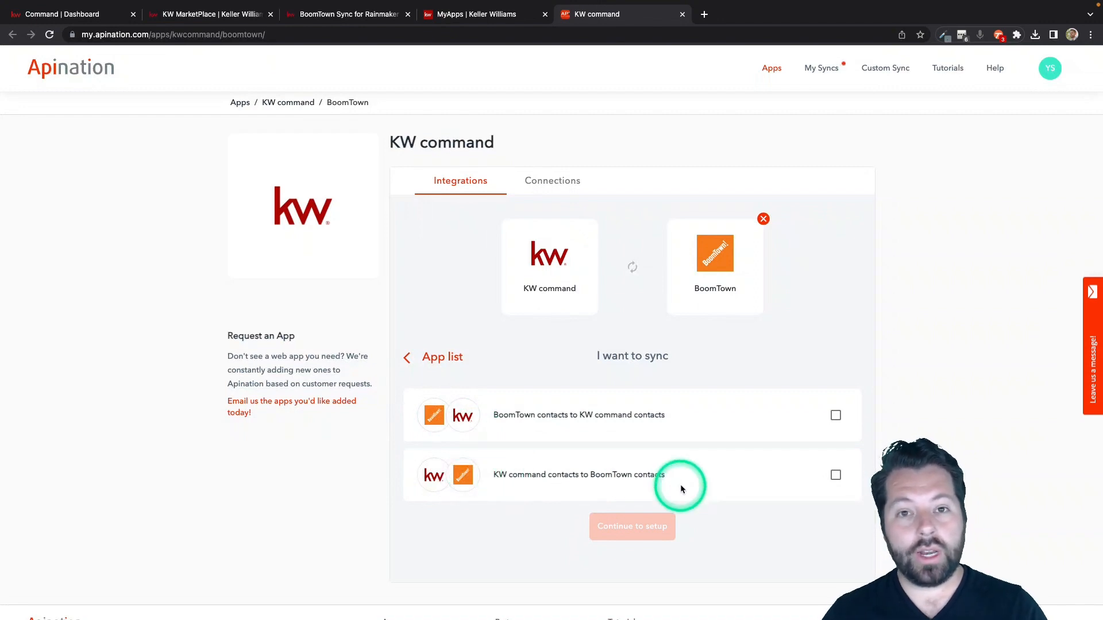
# Choose both contact syncs, BoomTown to KW command and KW command to BoomTown, and continue to setup.
pyautogui.click(836, 414)
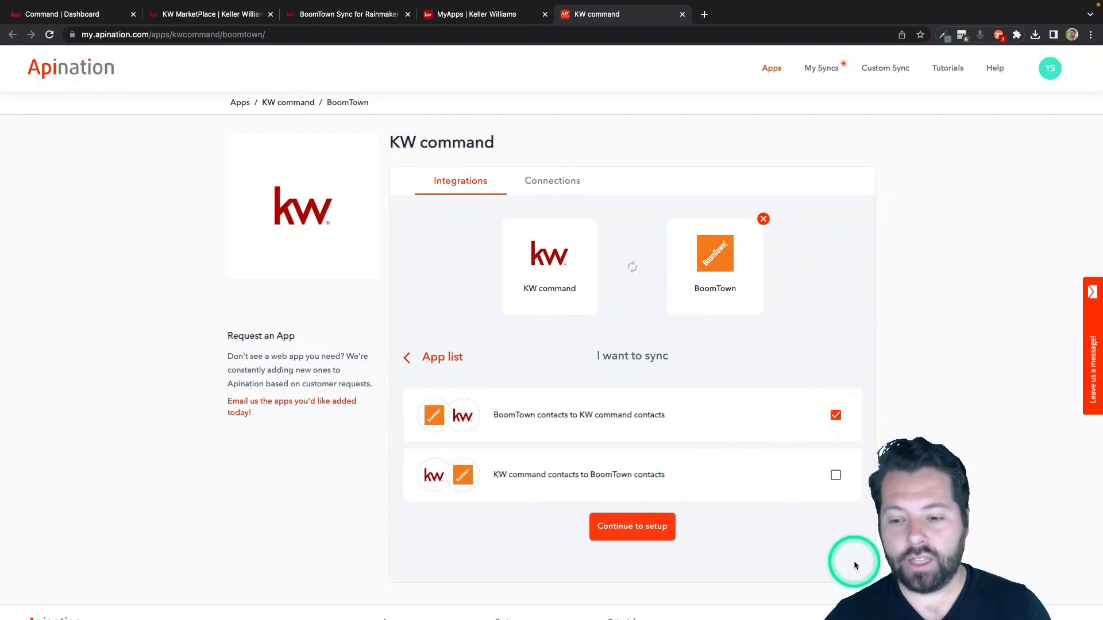
pyautogui.click(837, 477)
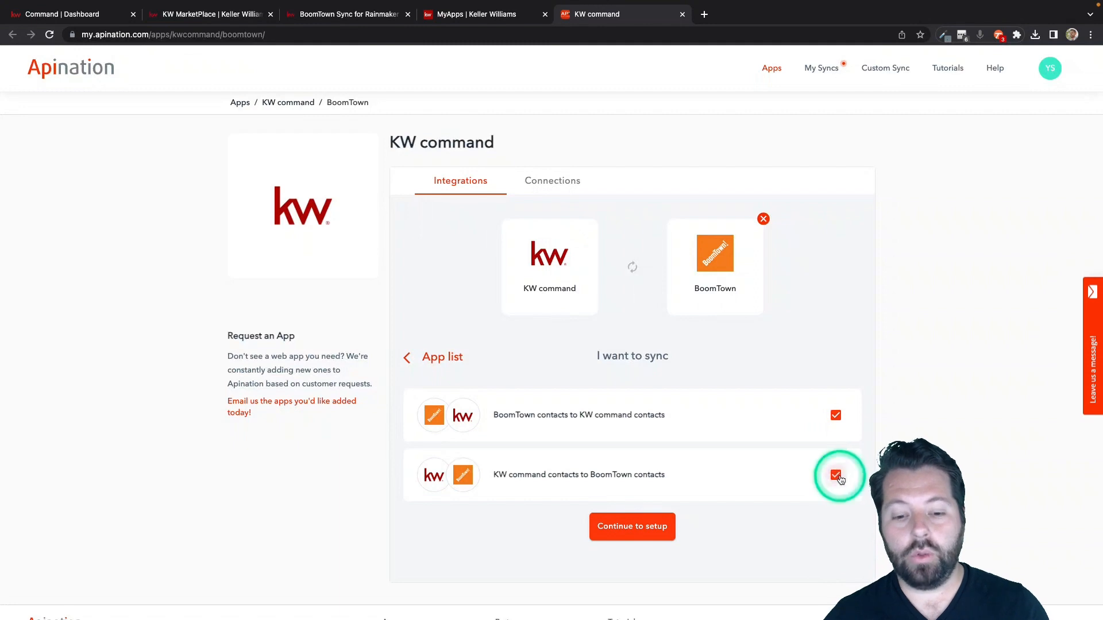
pyautogui.click(650, 527)
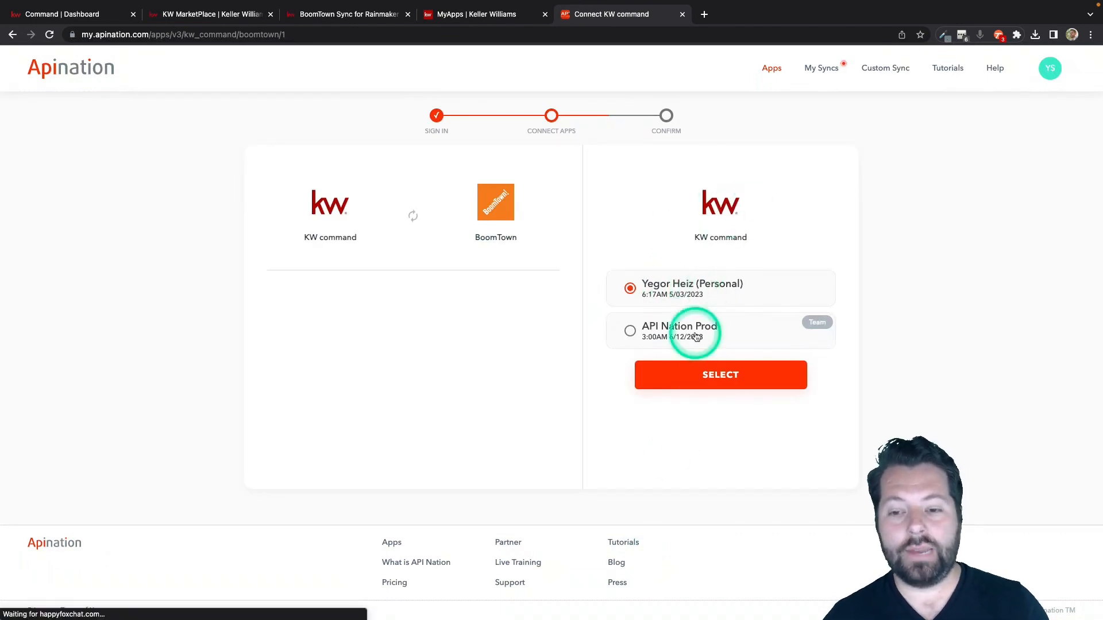
# Connect KW command with the API Nation Prod team account and authorize access to the BoomTown account.
pyautogui.click(786, 333)
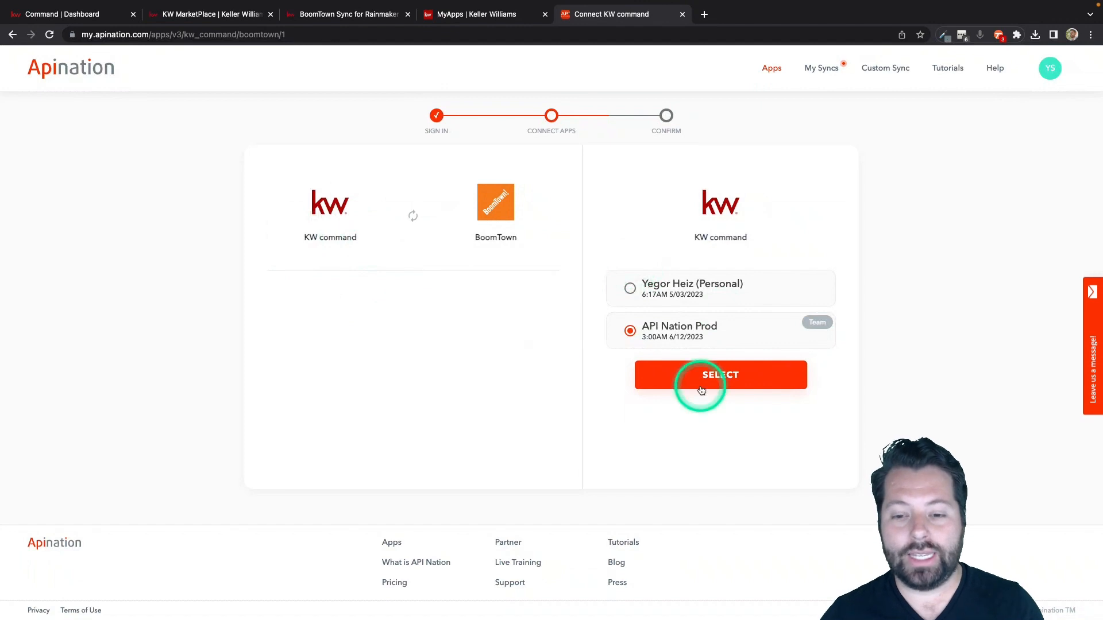
pyautogui.click(709, 379)
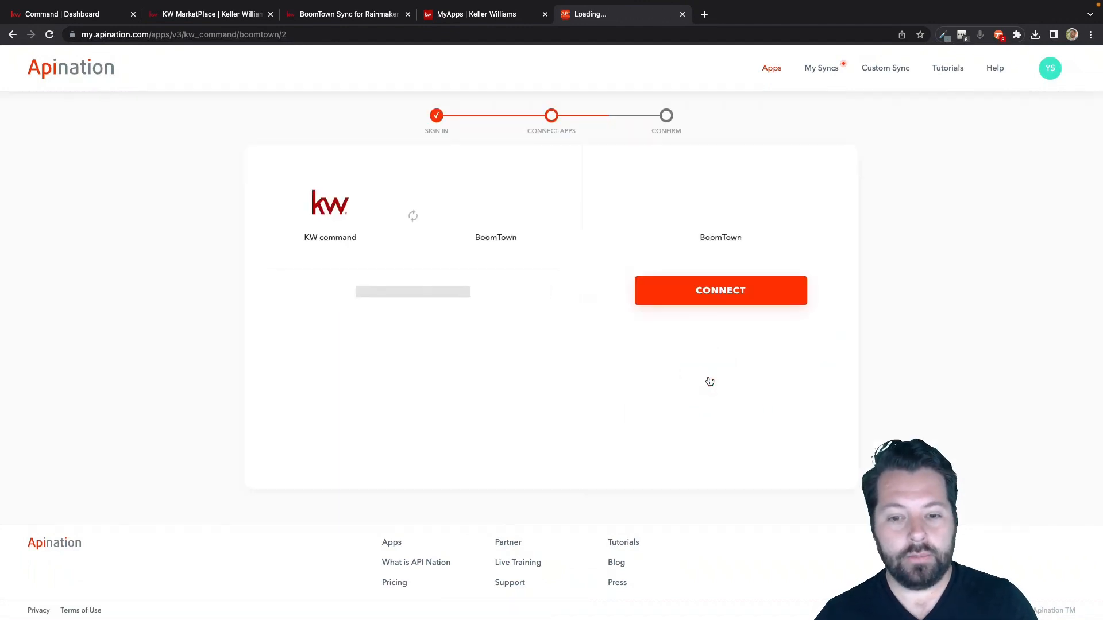
pyautogui.click(709, 292)
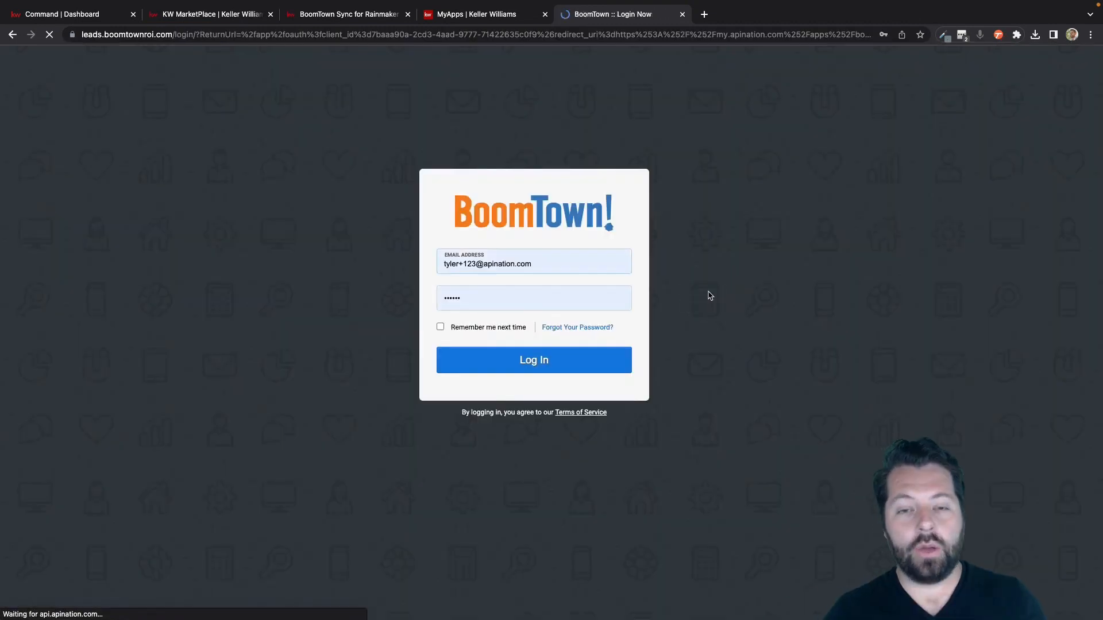
pyautogui.click(965, 37)
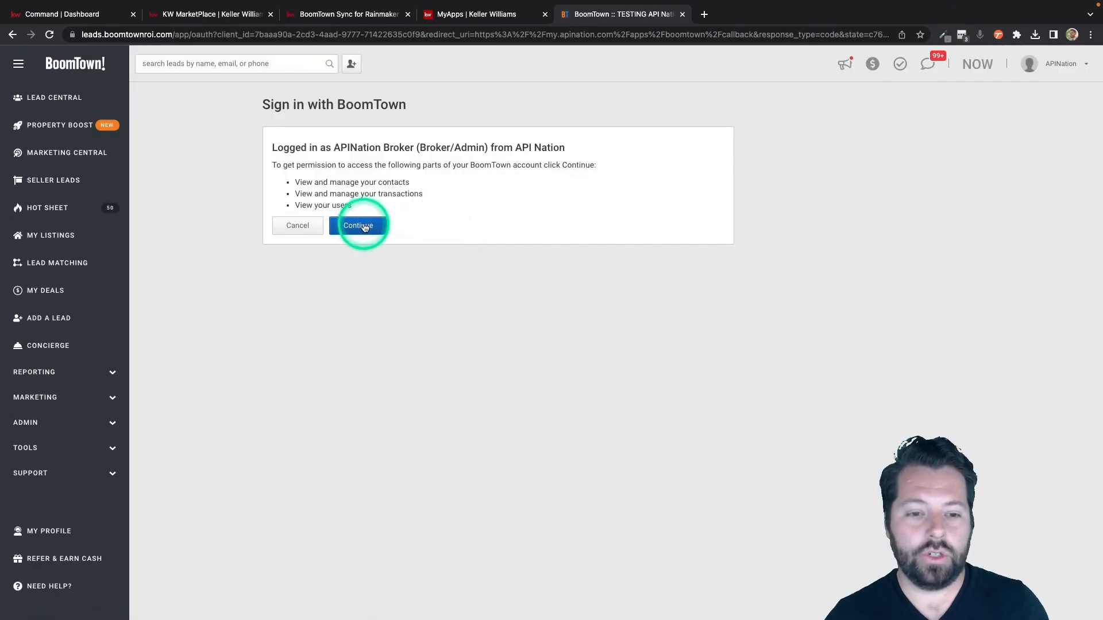
pyautogui.click(360, 225)
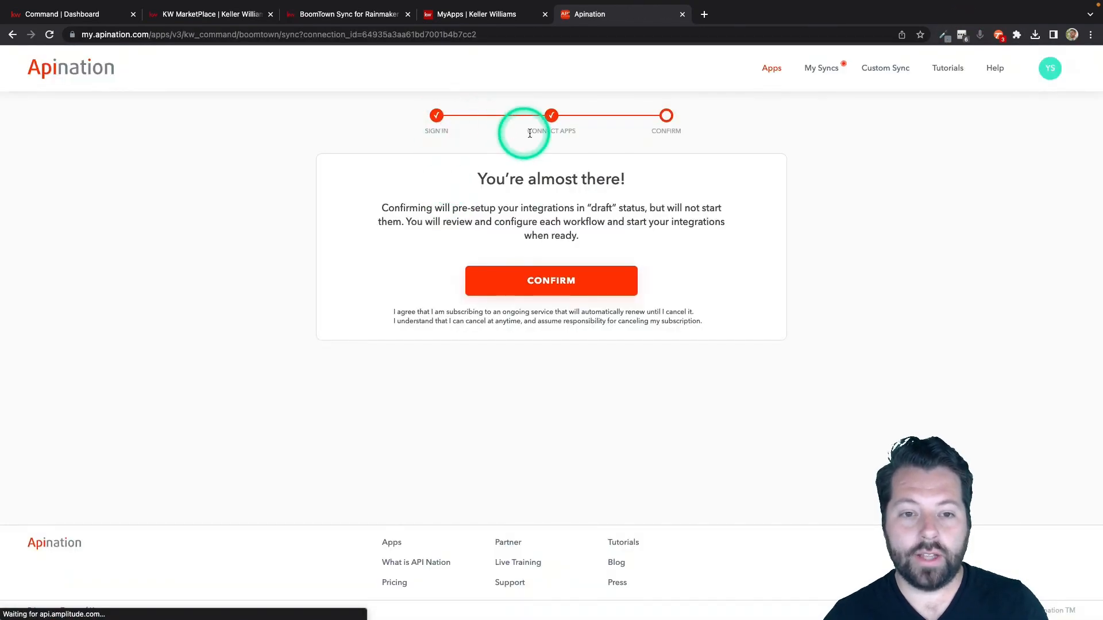
# Confirm the integration setup and open the draft workflow "BoomTown contacts to KW command contacts".
pyautogui.click(548, 284)
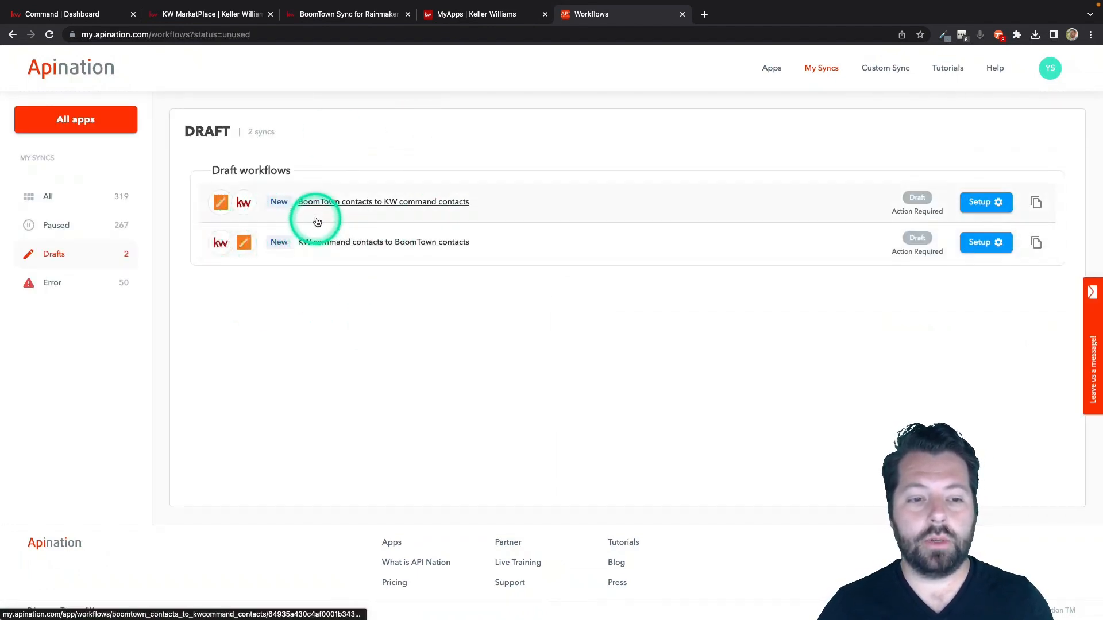
pyautogui.click(337, 203)
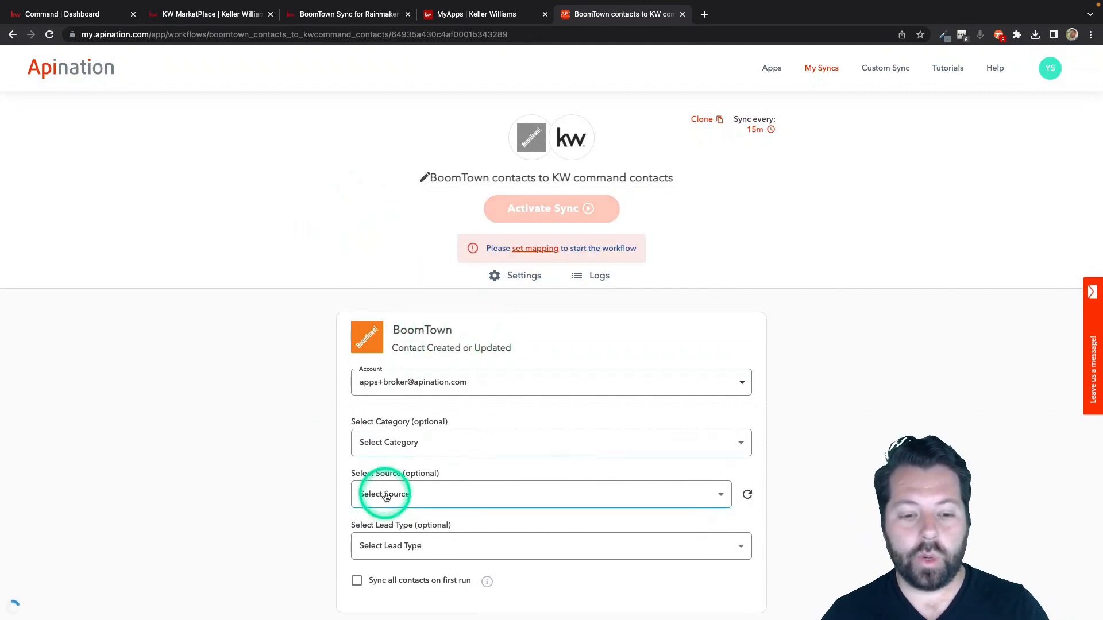
pyautogui.scroll(-2, 288, 428)
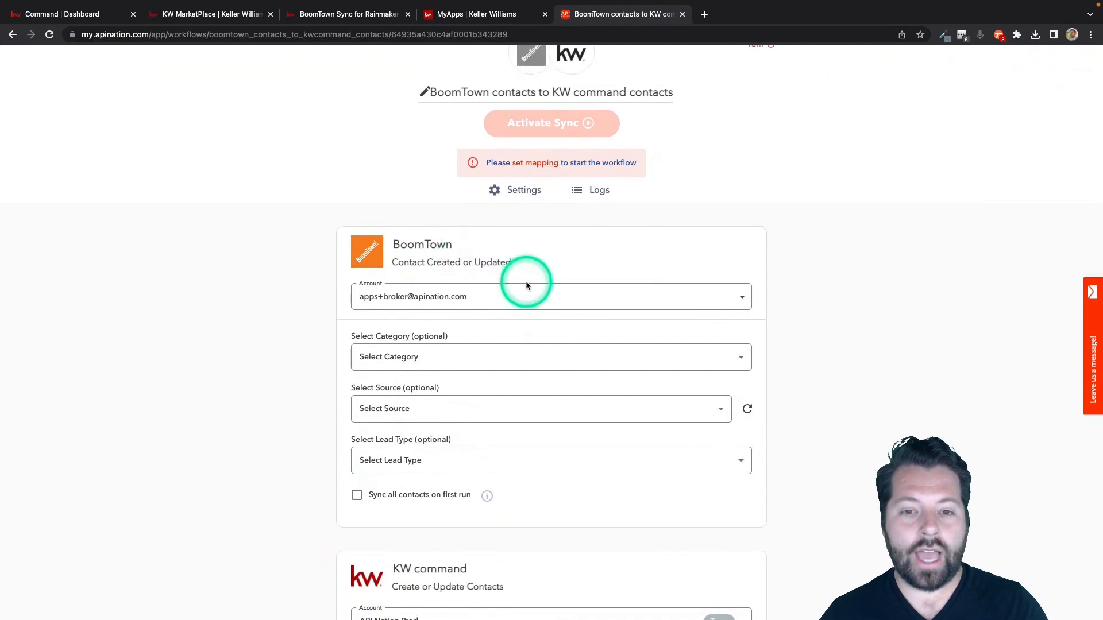
pyautogui.scroll(-1, 525, 281)
pyautogui.scroll(1, 525, 281)
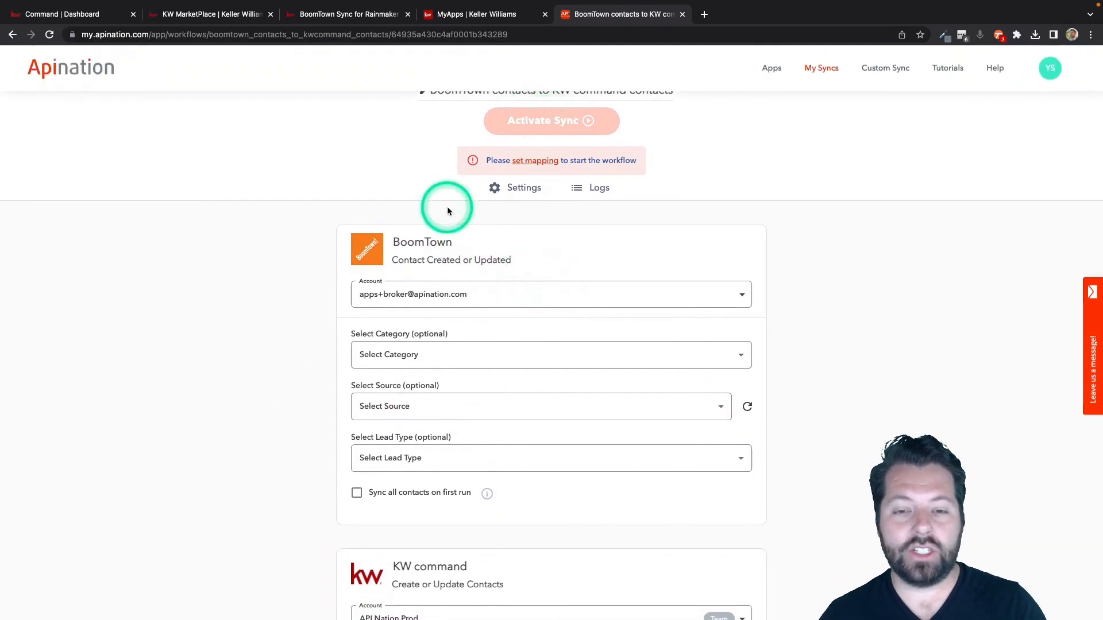
# Try Qualify, Hot and Pending as the BoomTown contact category and reset the category to no selection.
pyautogui.scroll(-5, 448, 211)
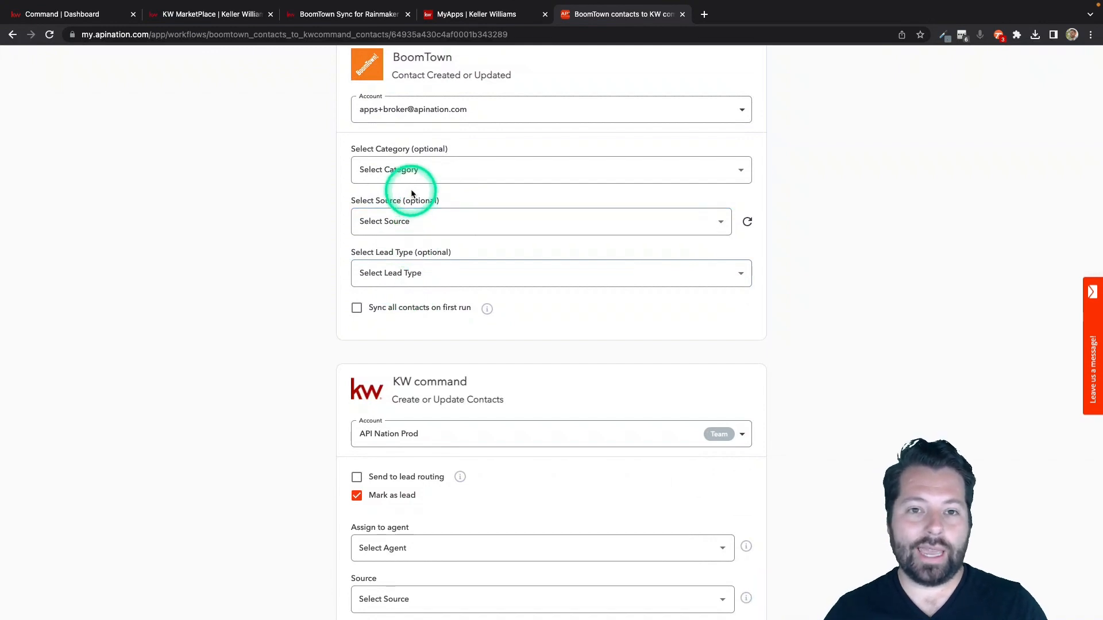
pyautogui.click(437, 175)
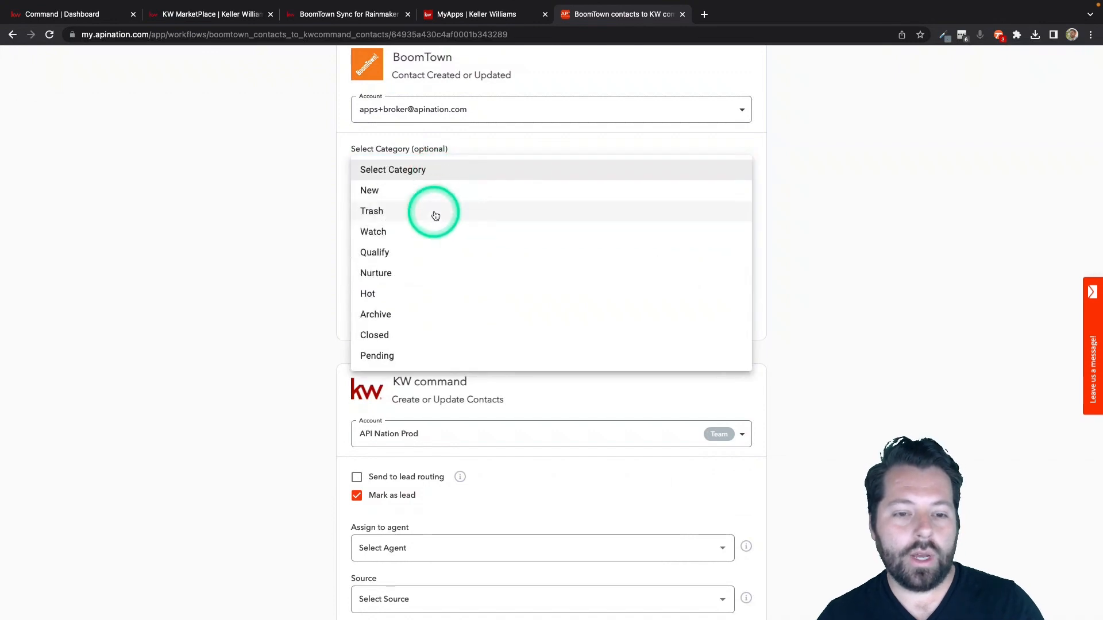
pyautogui.click(404, 260)
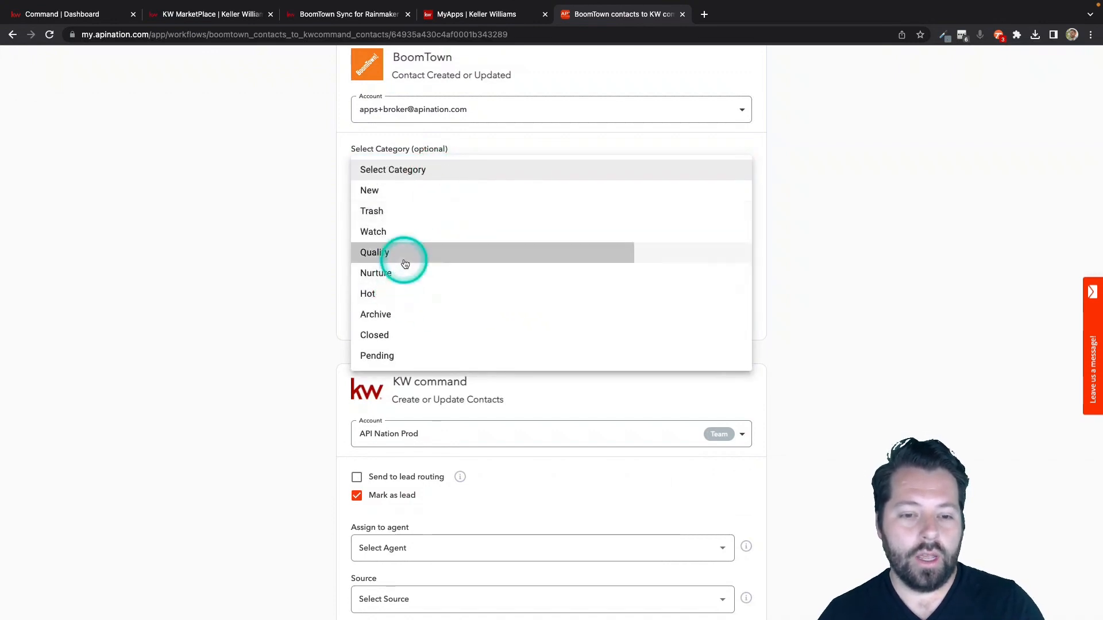
pyautogui.click(456, 168)
pyautogui.click(405, 212)
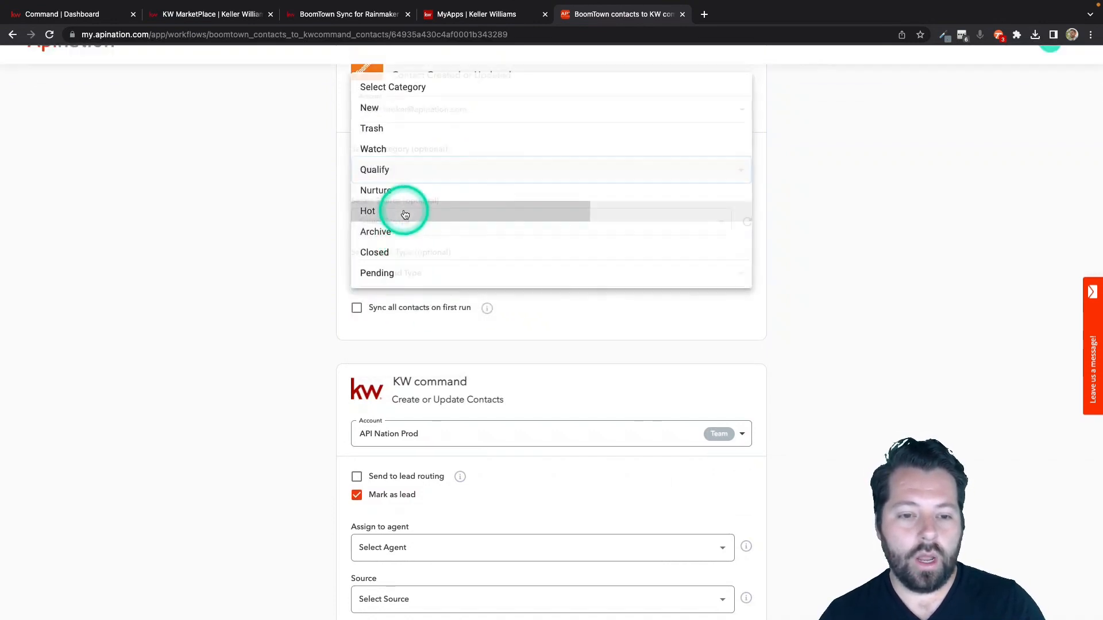
pyautogui.click(447, 179)
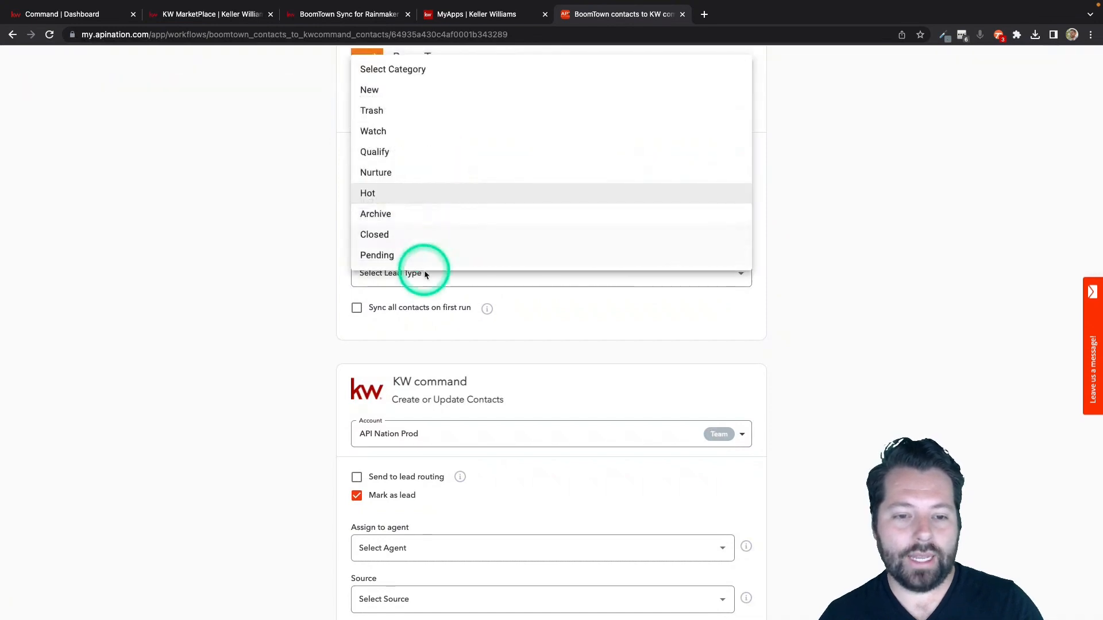
pyautogui.click(431, 254)
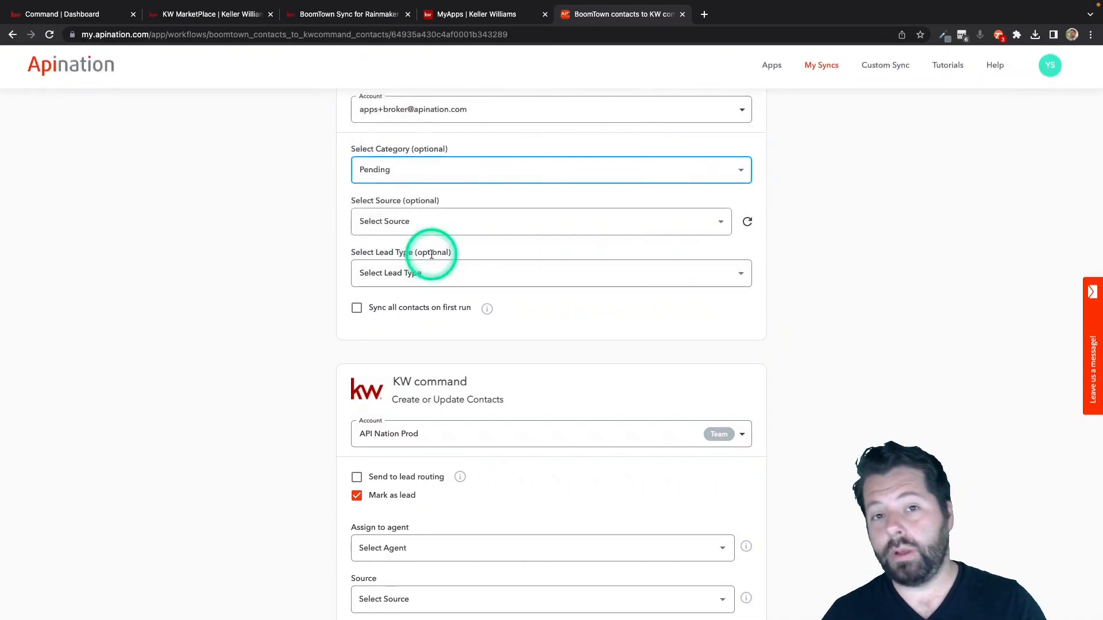
pyautogui.click(468, 172)
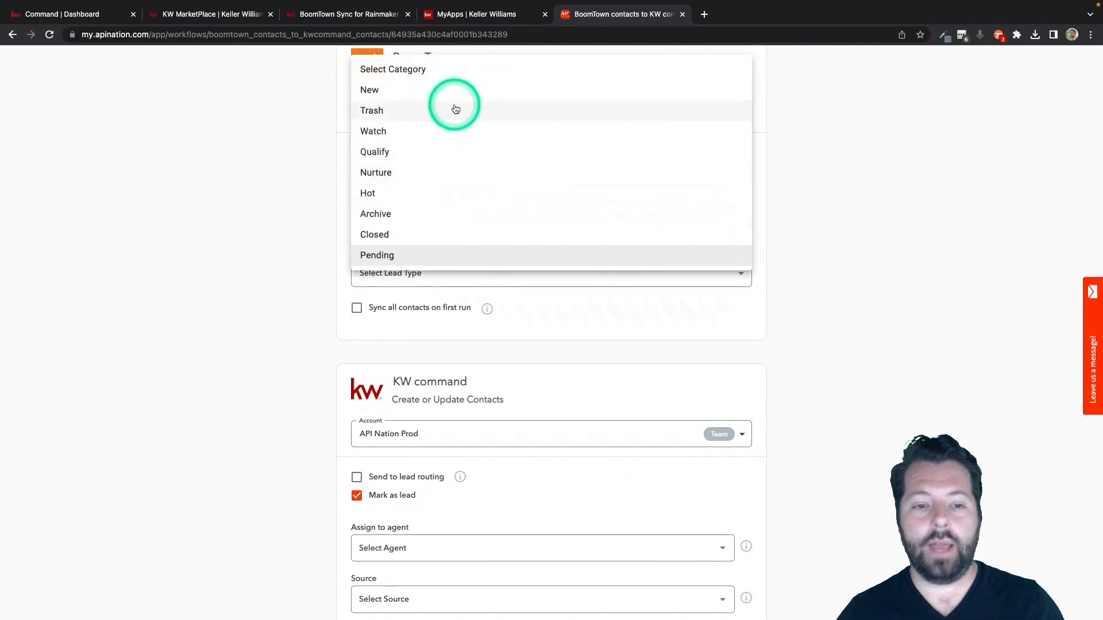
pyautogui.click(462, 71)
pyautogui.click(296, 210)
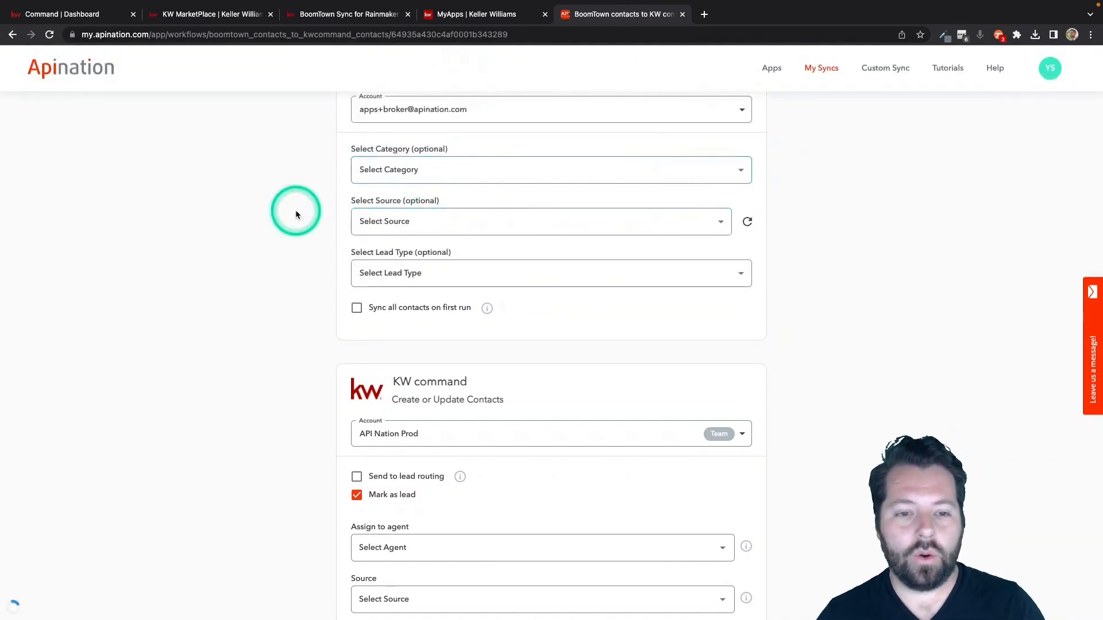
# Try Seller as the BoomTown lead type and reset the lead type to no selection.
pyautogui.scroll(-1, 296, 211)
pyautogui.click(389, 179)
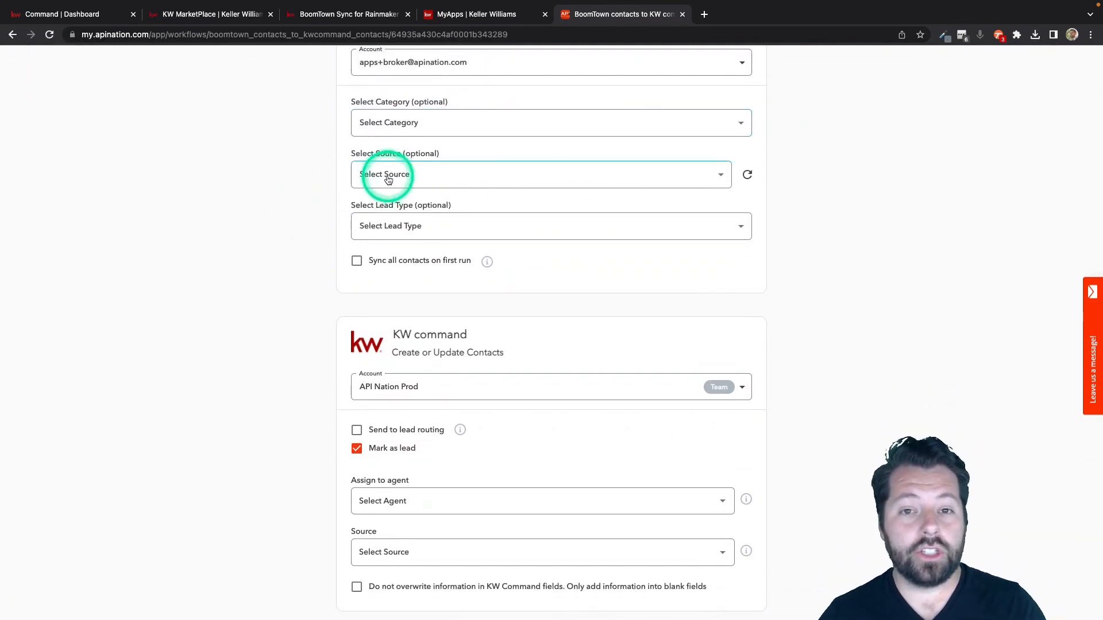
pyautogui.click(395, 225)
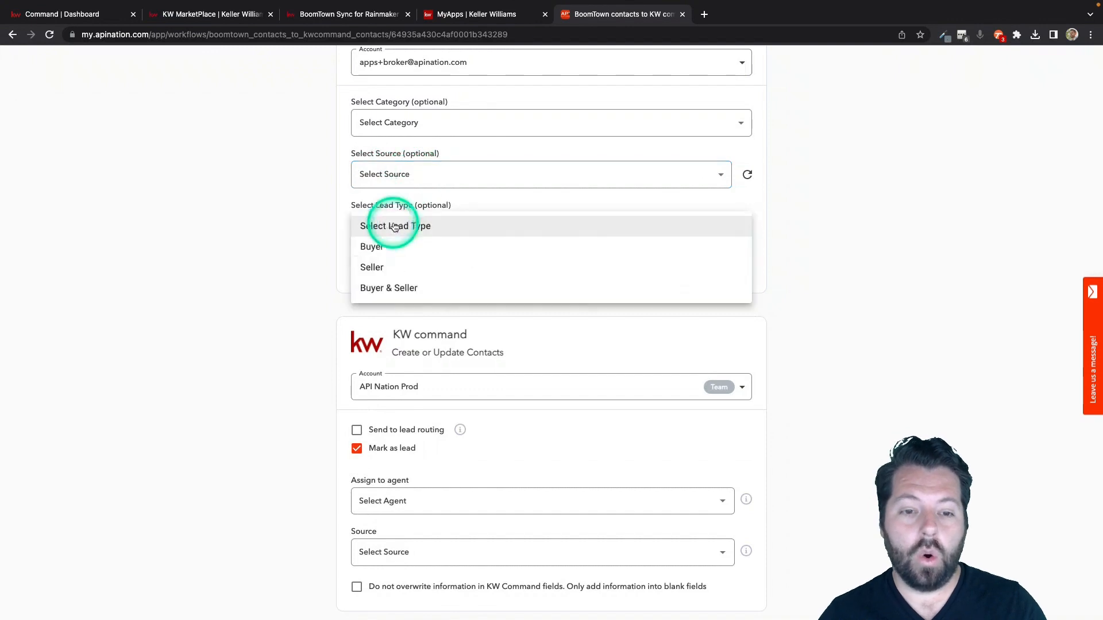
pyautogui.click(389, 266)
pyautogui.click(399, 231)
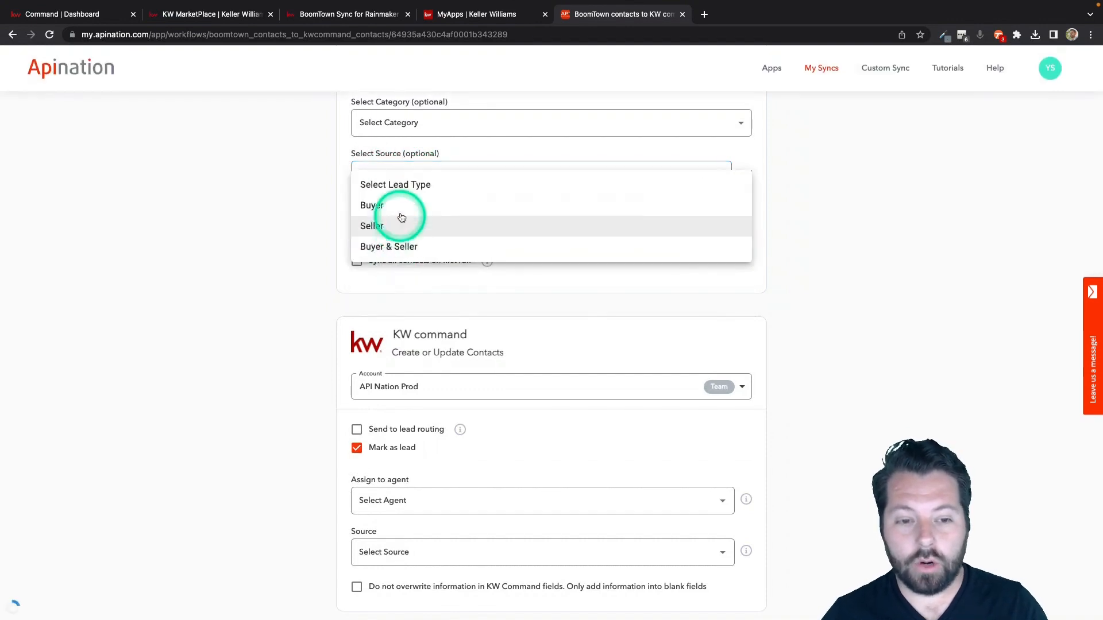
pyautogui.click(402, 217)
pyautogui.click(389, 217)
pyautogui.click(396, 205)
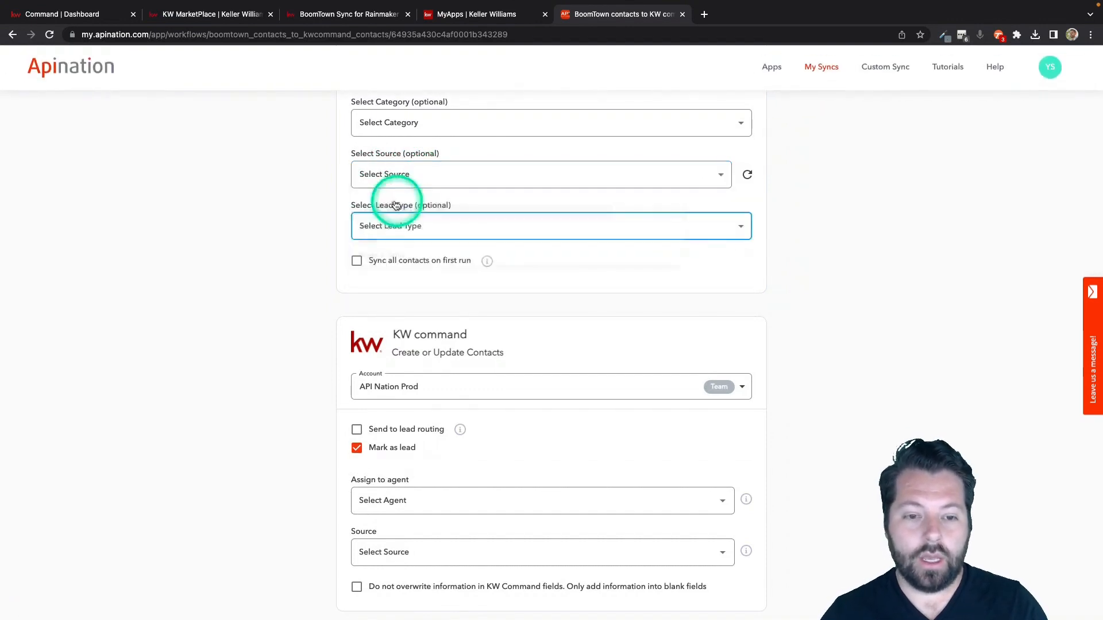
# Enable syncing all contacts on first run for BoomTown and disable it again.
pyautogui.scroll(-2, 314, 255)
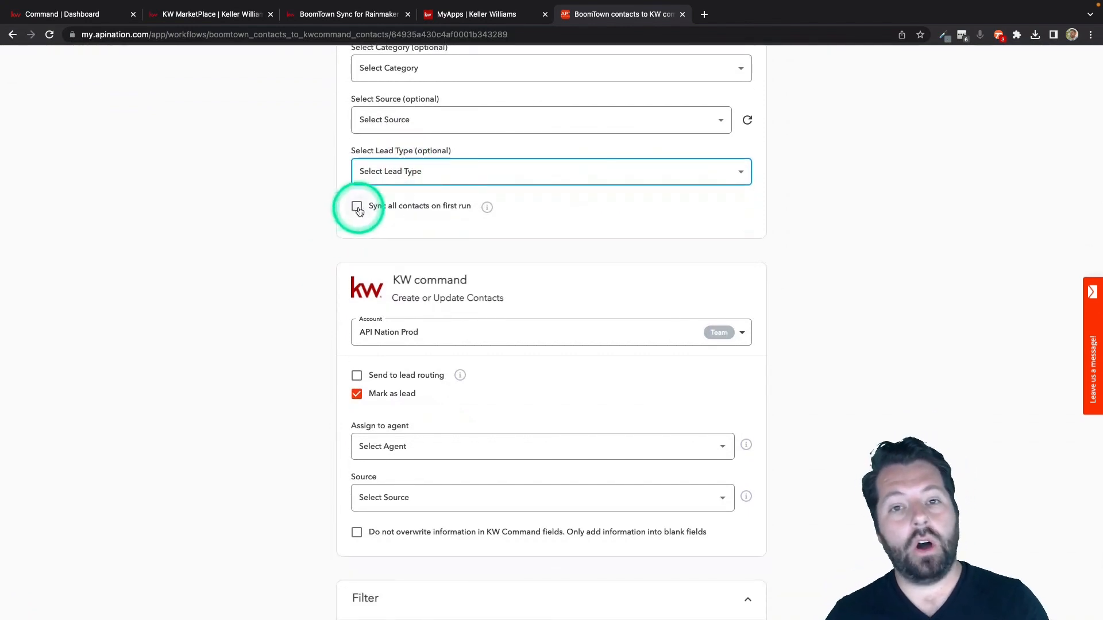
pyautogui.click(356, 207)
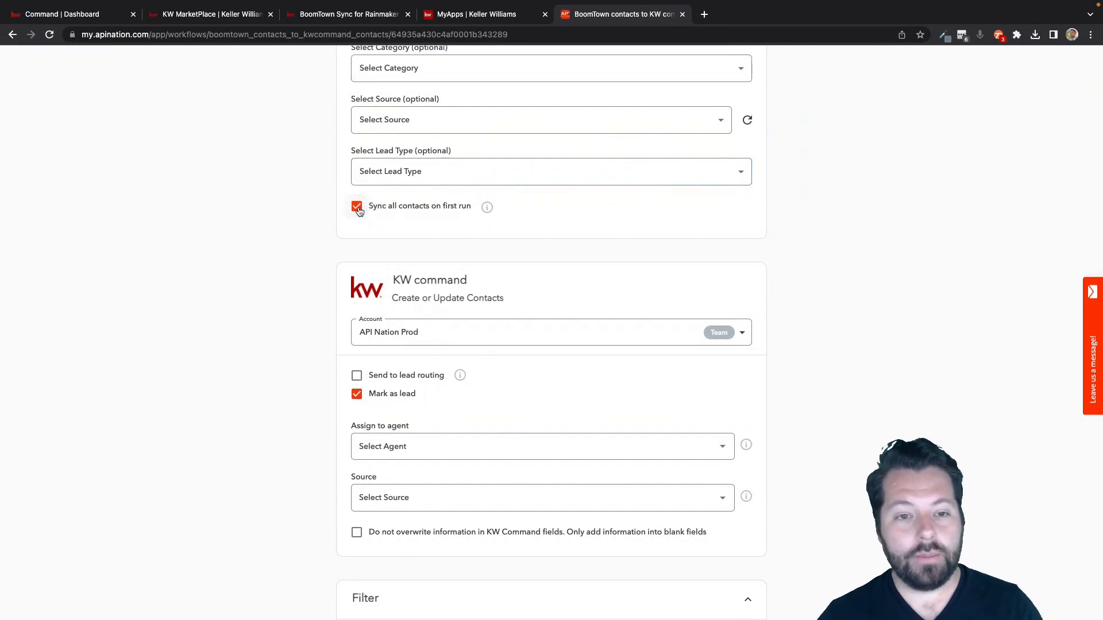
pyautogui.click(357, 207)
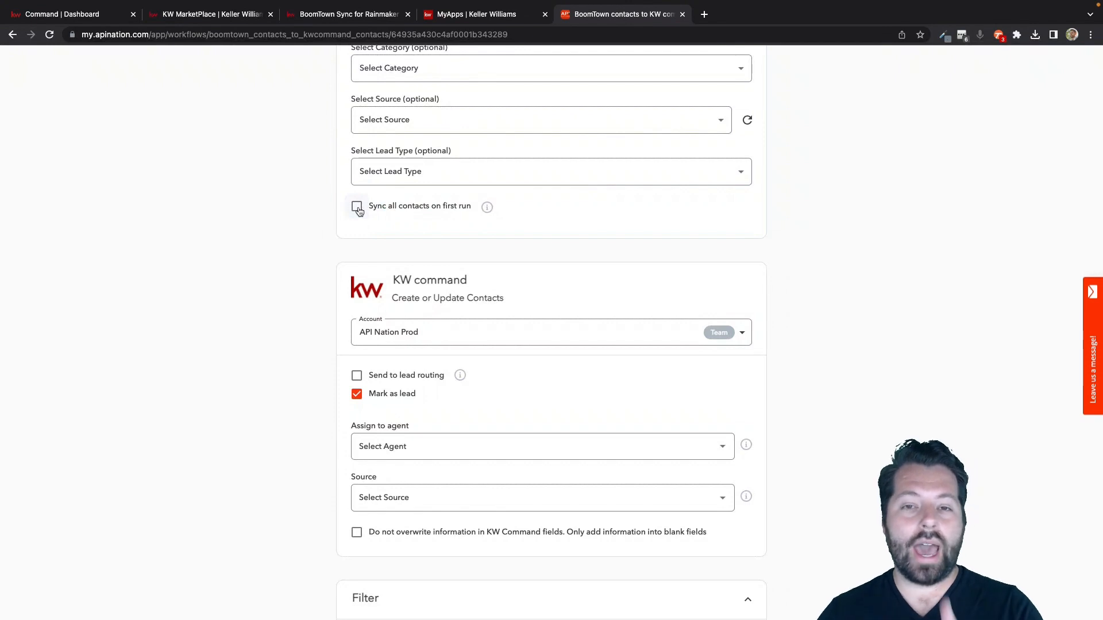
# Enable sending contacts to lead routing in the KW command settings and set their source to BoomTown.
pyautogui.scroll(-4, 357, 320)
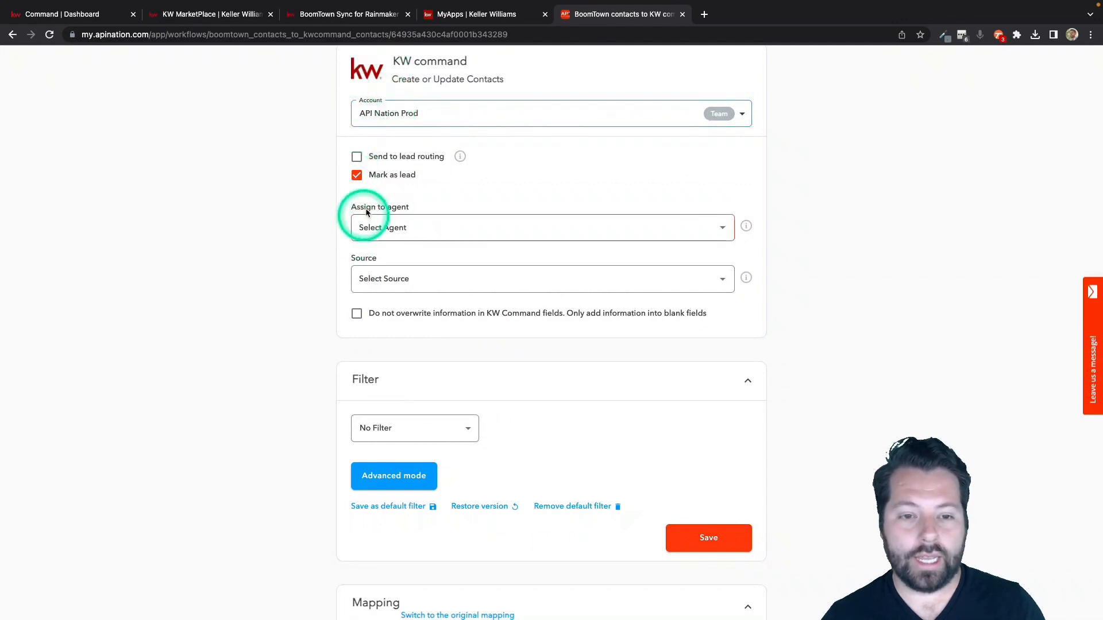
pyautogui.click(357, 158)
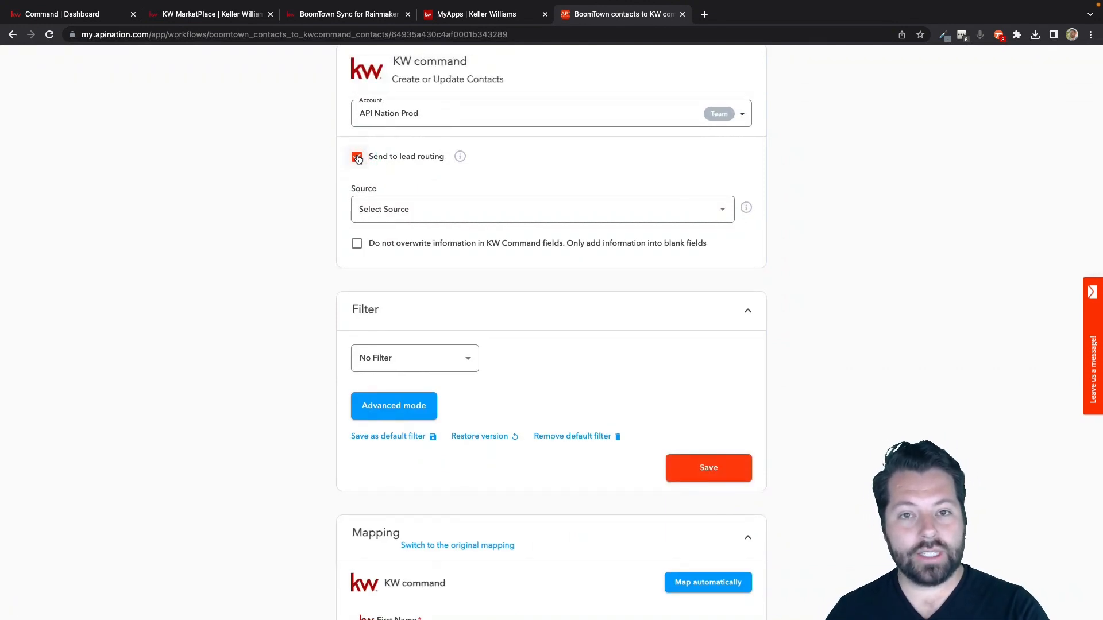
pyautogui.click(413, 207)
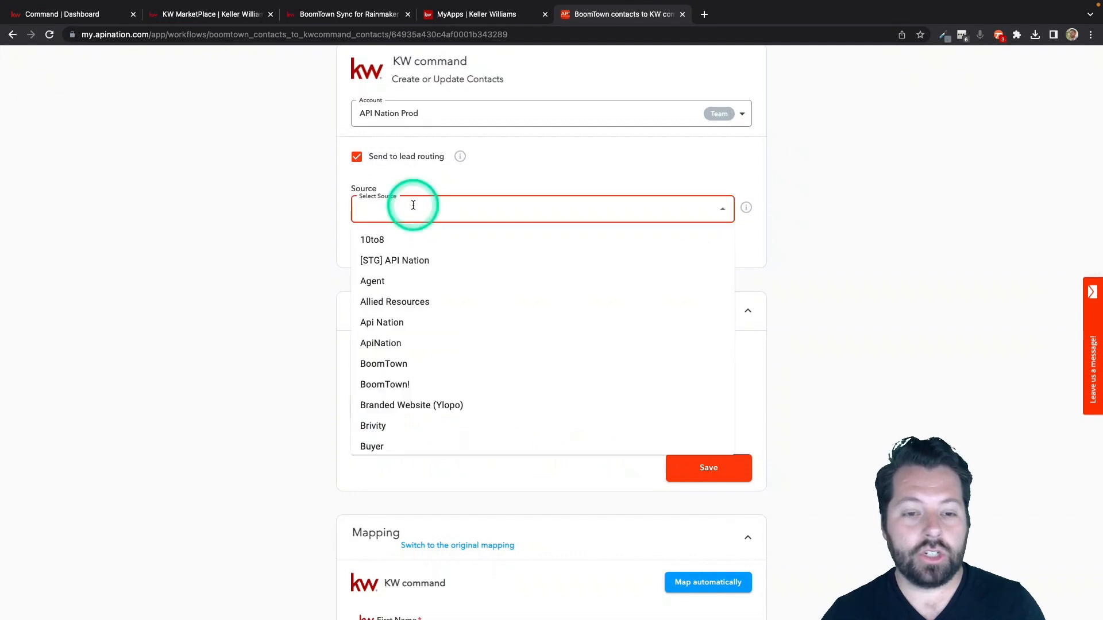
pyautogui.write('Boom')
pyautogui.click(395, 241)
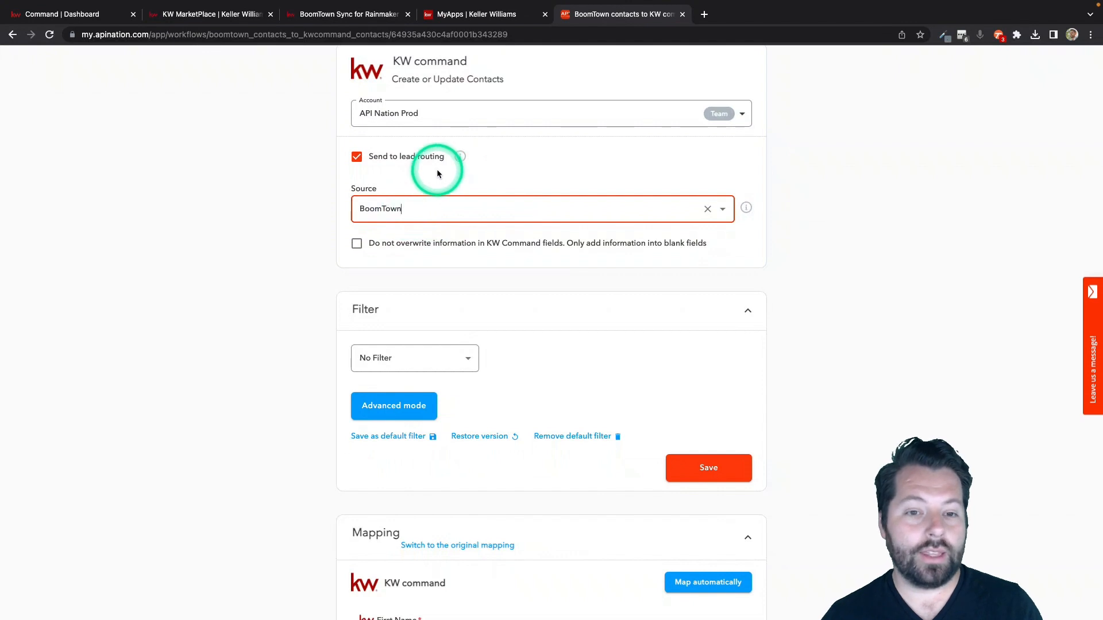
# Disable sending contacts to lead routing for KW command and keep them marked as leads.
pyautogui.click(406, 158)
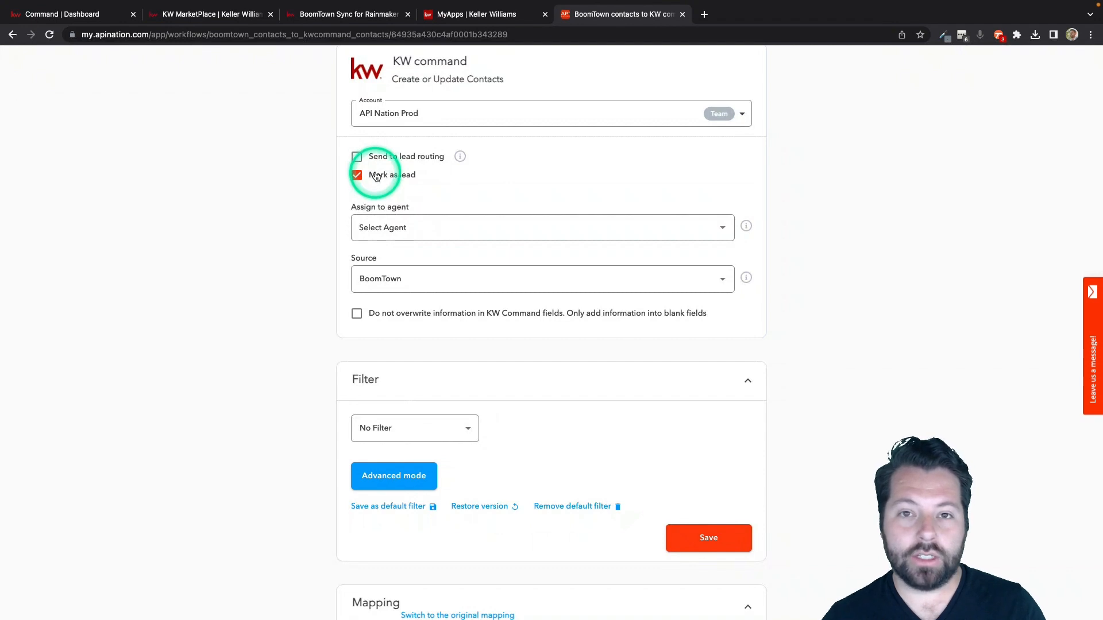
pyautogui.click(376, 175)
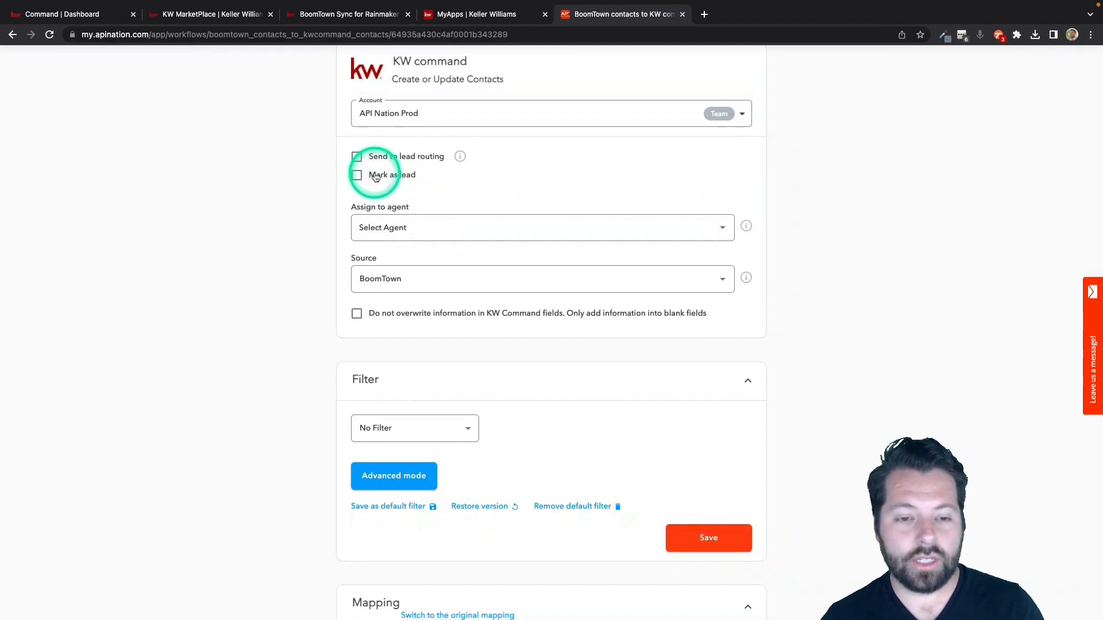
pyautogui.click(362, 172)
# Prevent the sync from overwriting KW Command fields so that information is only added into blank fields.
pyautogui.scroll(-1, 329, 249)
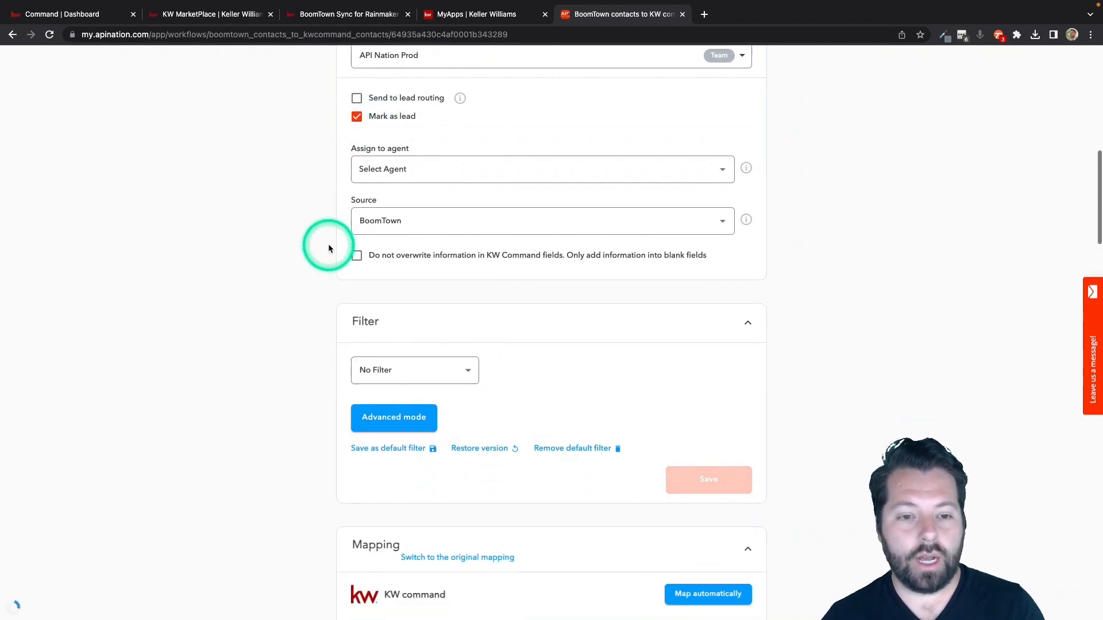
pyautogui.scroll(-2, 344, 241)
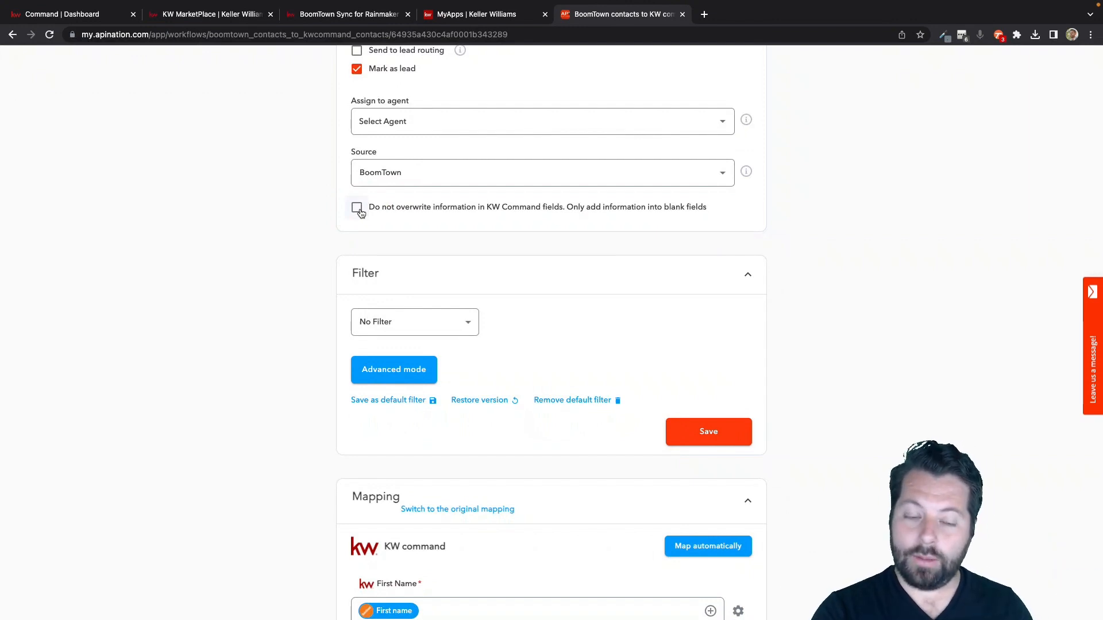
pyautogui.click(357, 209)
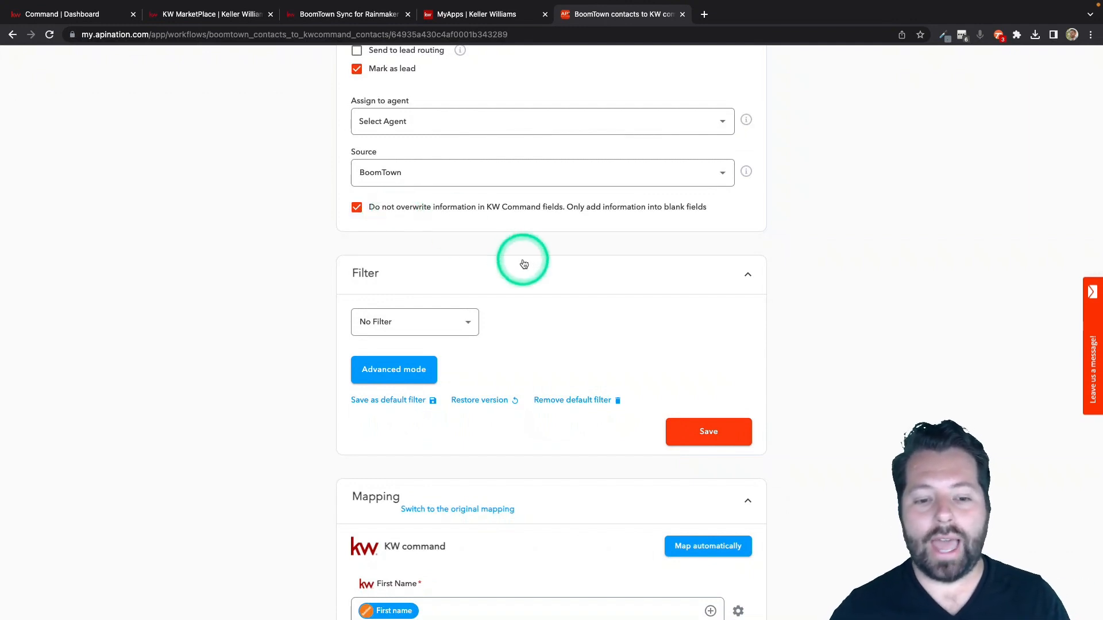
# Set the contact filter to Zip contains 90210.
pyautogui.scroll(-3, 520, 259)
pyautogui.scroll(-1, 522, 263)
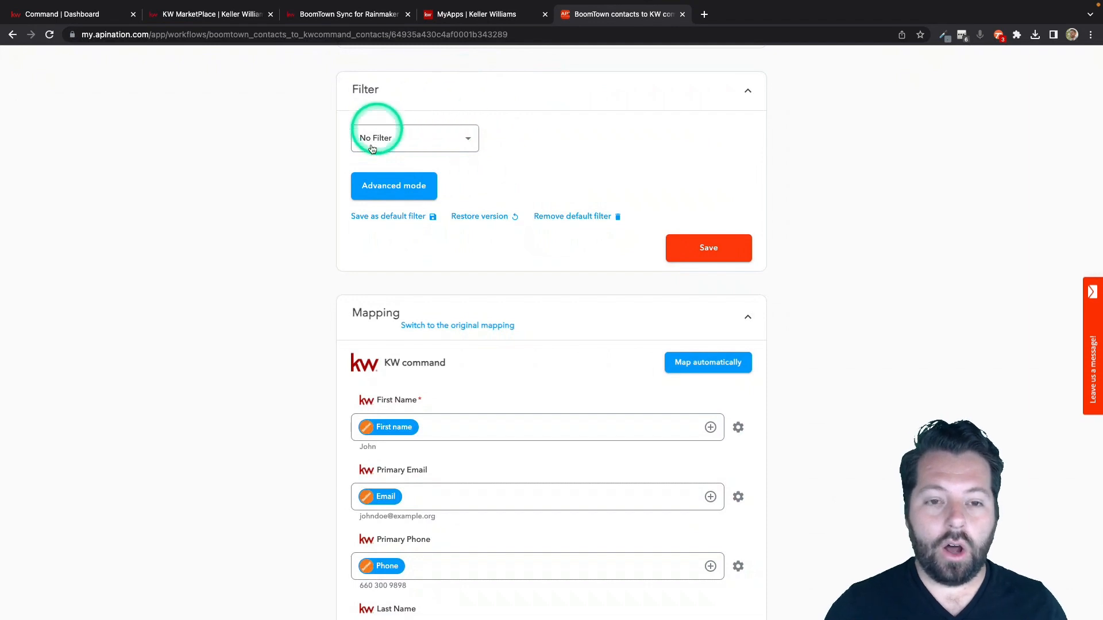
pyautogui.click(461, 136)
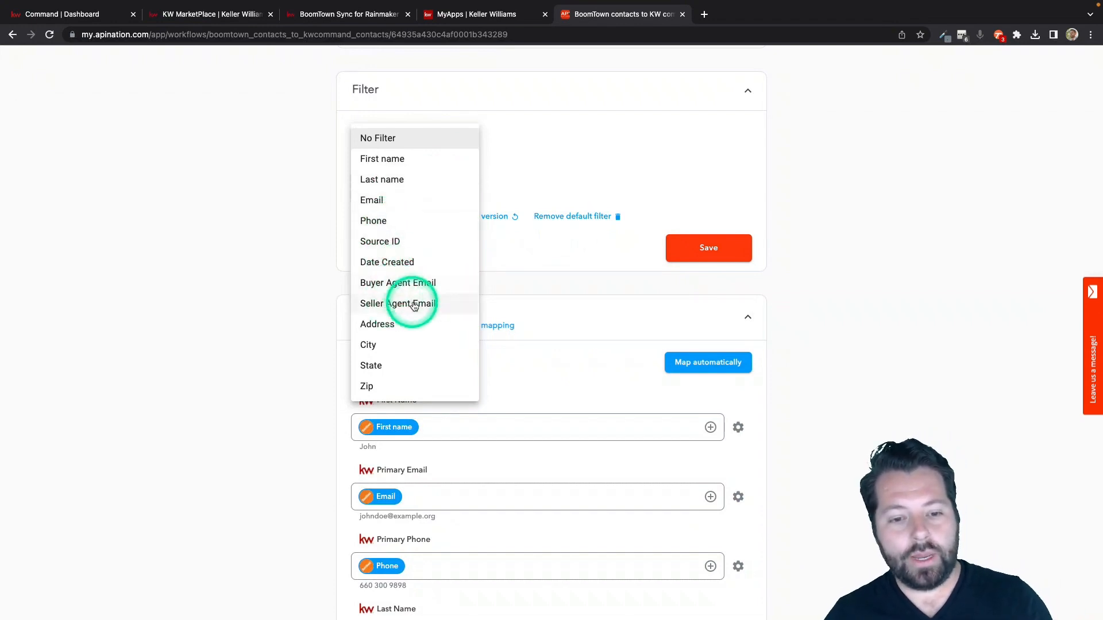
pyautogui.click(406, 383)
pyautogui.click(569, 138)
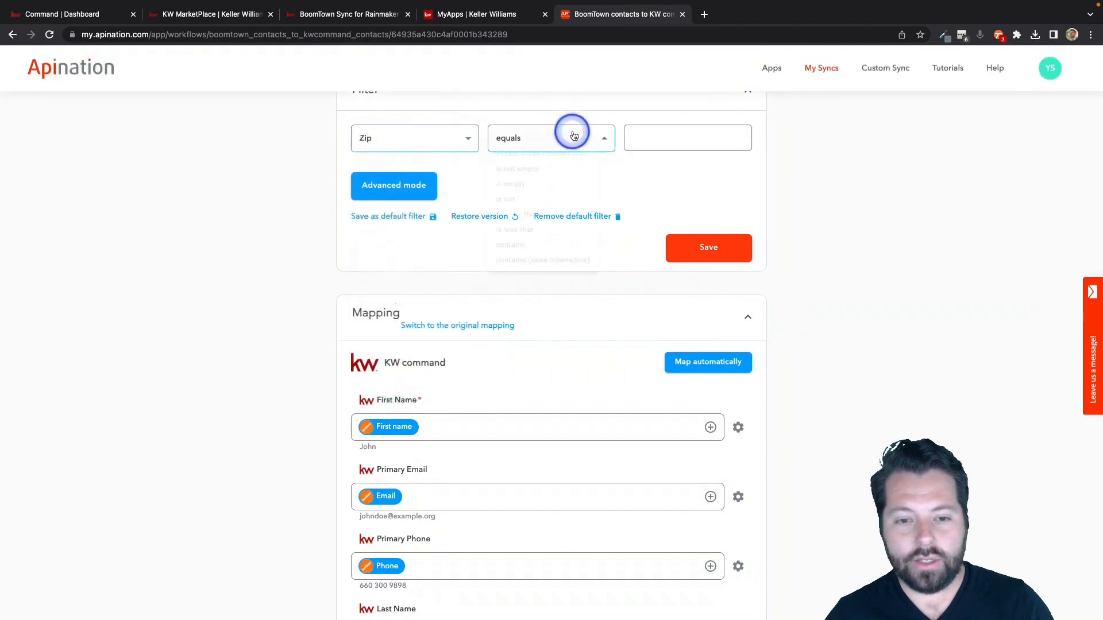
pyautogui.click(524, 284)
pyautogui.click(678, 129)
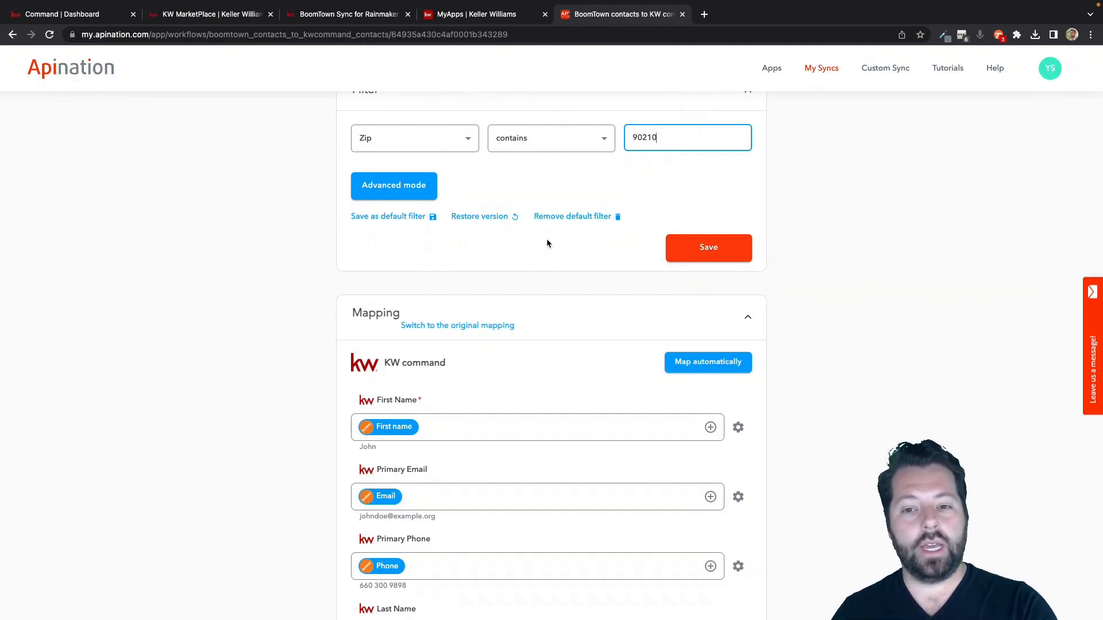
pyautogui.click(437, 137)
# Map the KW command Description field to the text "Buyer Agent:" followed by the BoomTown Buyer Agent Email field.
pyautogui.scroll(-3, 304, 343)
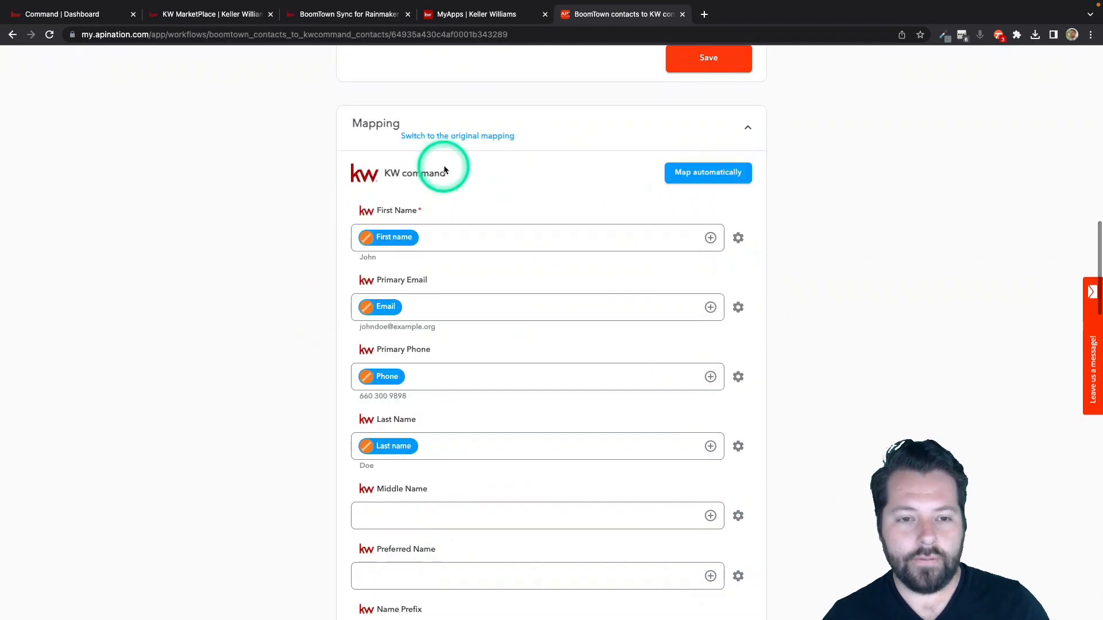
pyautogui.click(388, 240)
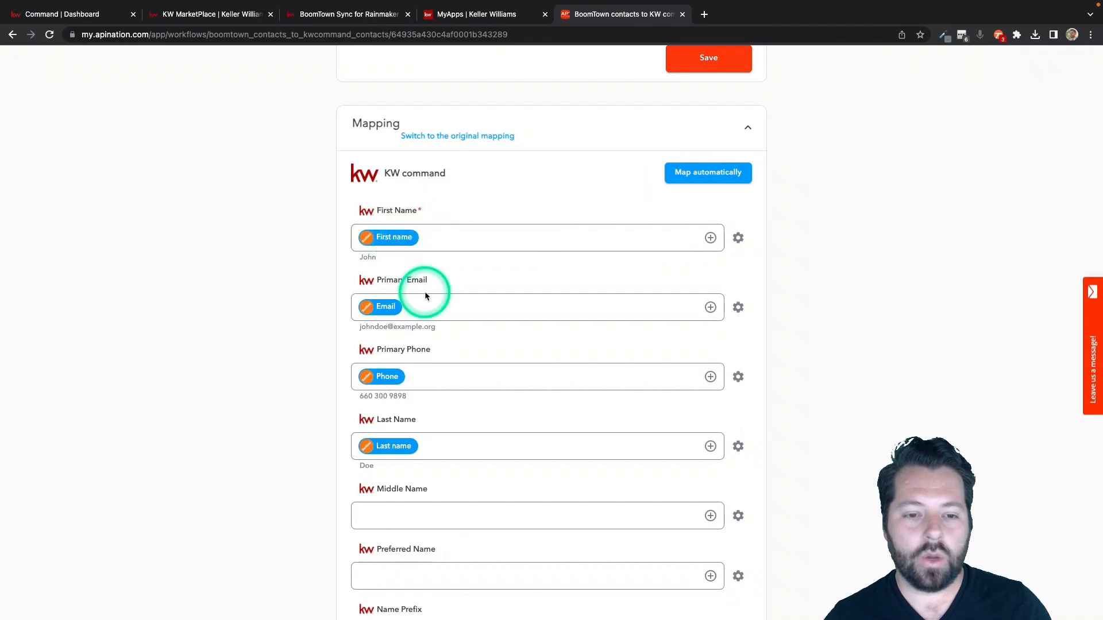
pyautogui.scroll(-2, 425, 294)
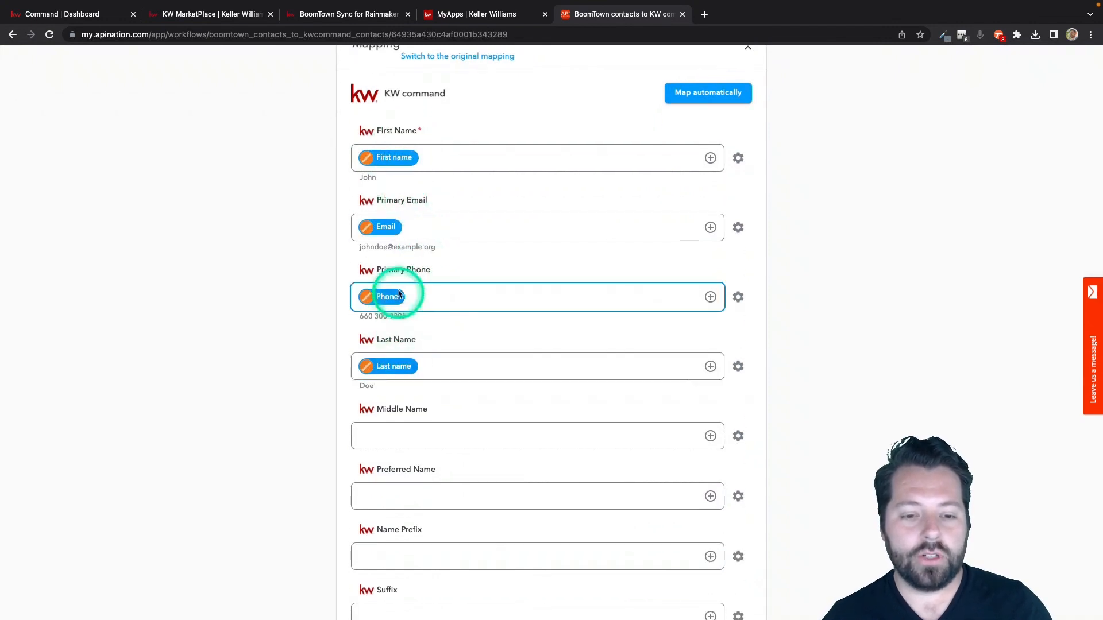
pyautogui.scroll(-15, 394, 353)
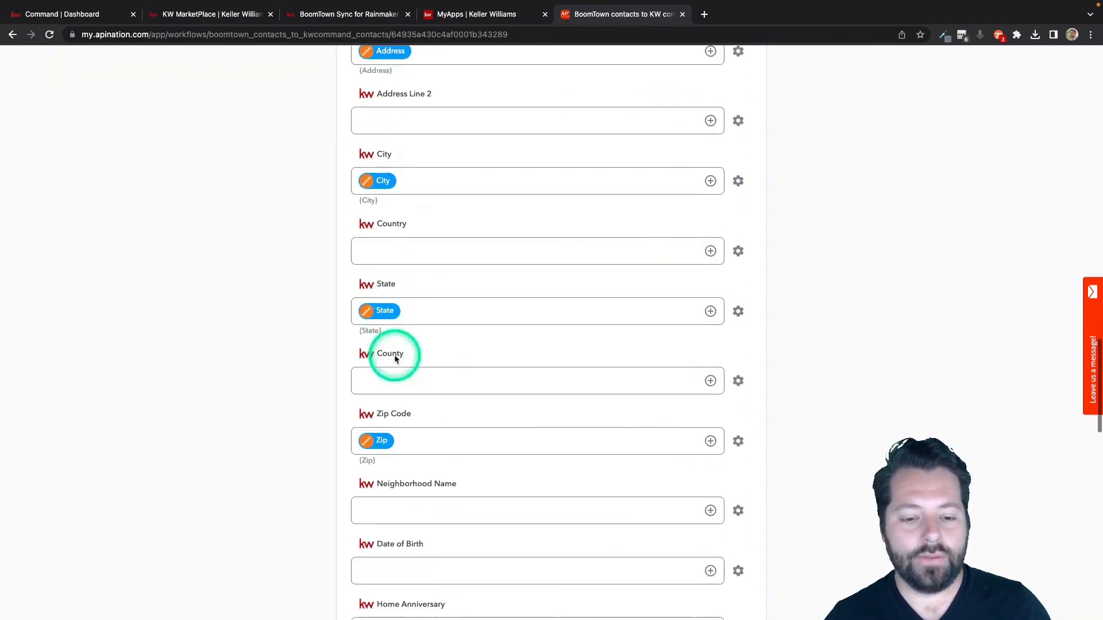
pyautogui.scroll(-8, 395, 359)
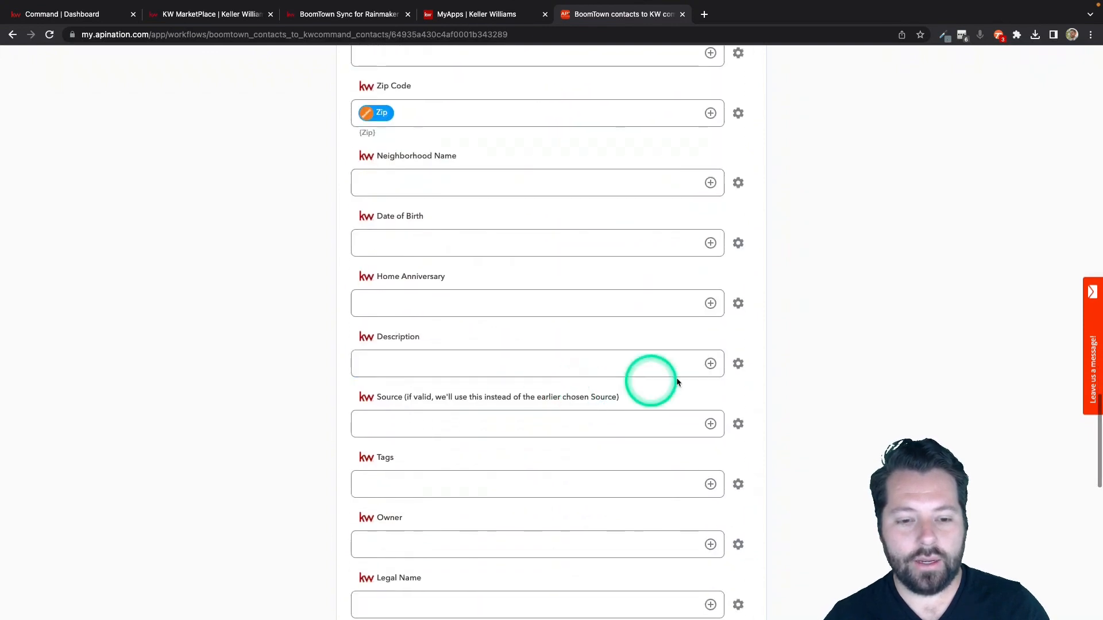
pyautogui.click(711, 363)
pyautogui.scroll(-1, 552, 452)
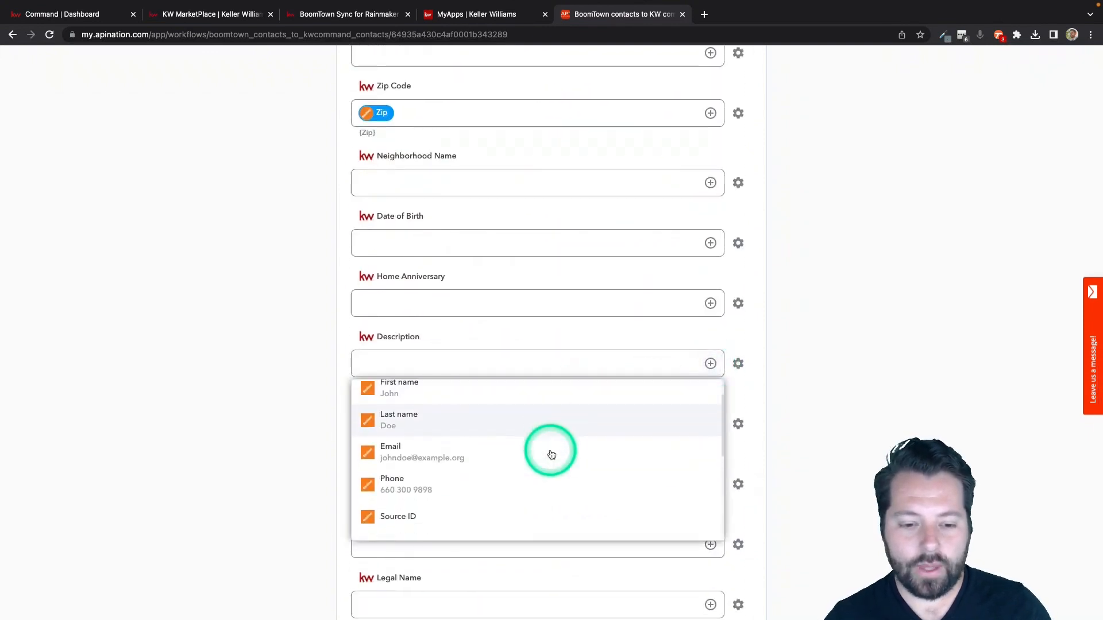
pyautogui.scroll(-3, 551, 454)
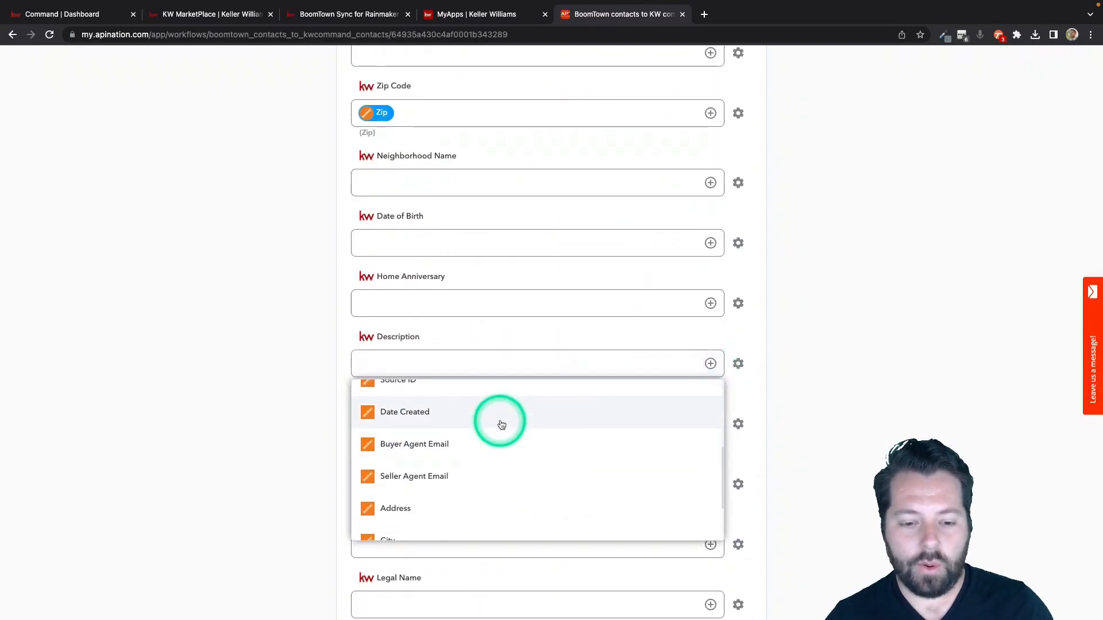
pyautogui.click(491, 446)
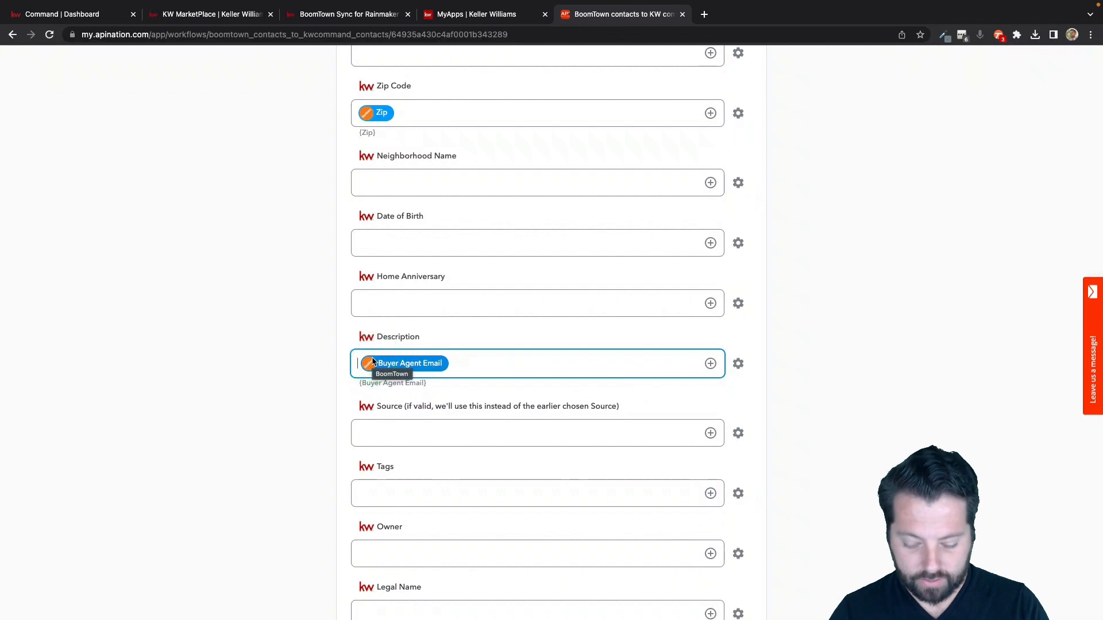
pyautogui.write('Buyer Agen ')
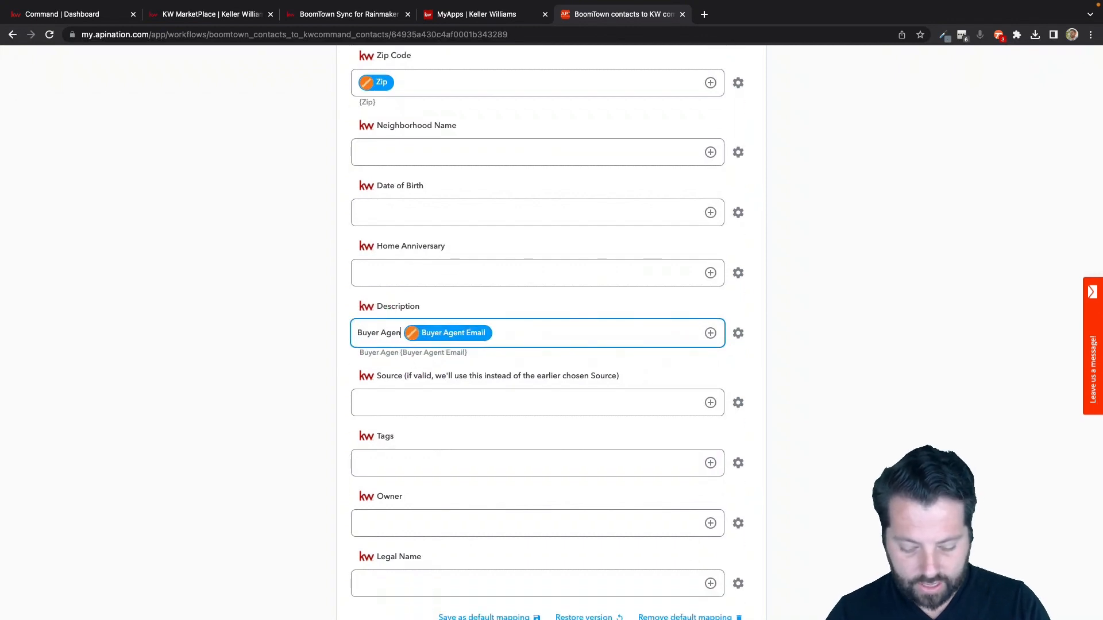
pyautogui.write('t:')
# Add a second line to the Description mapping with the text "Seller Agent:" followed by the Seller Agent Email field.
pyautogui.click(521, 338)
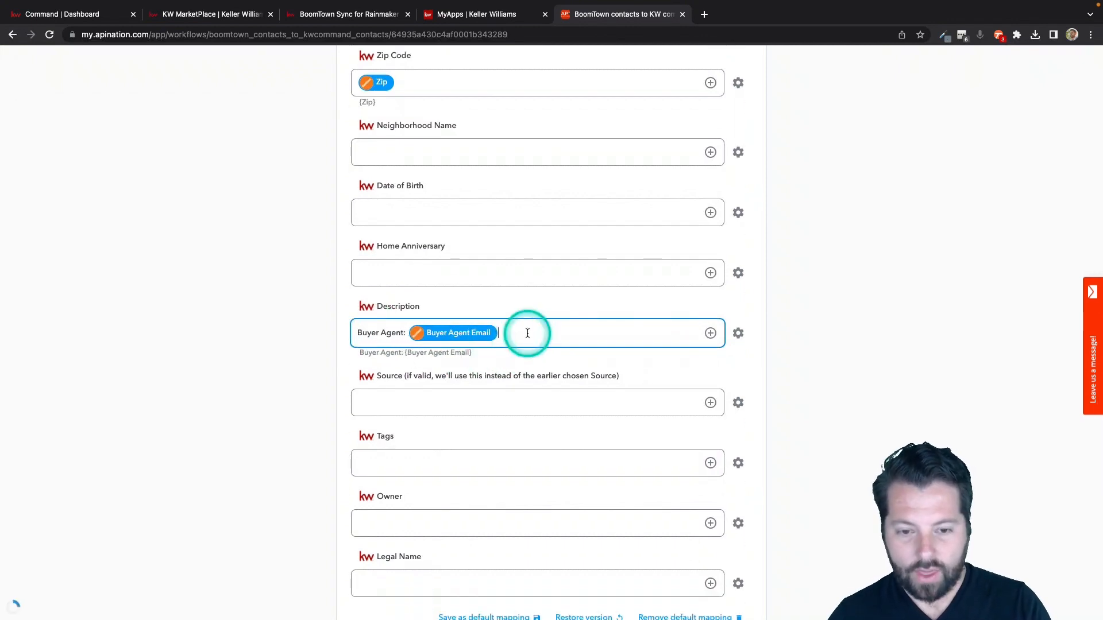
pyautogui.press('Return')
pyautogui.write('Seller Agent:')
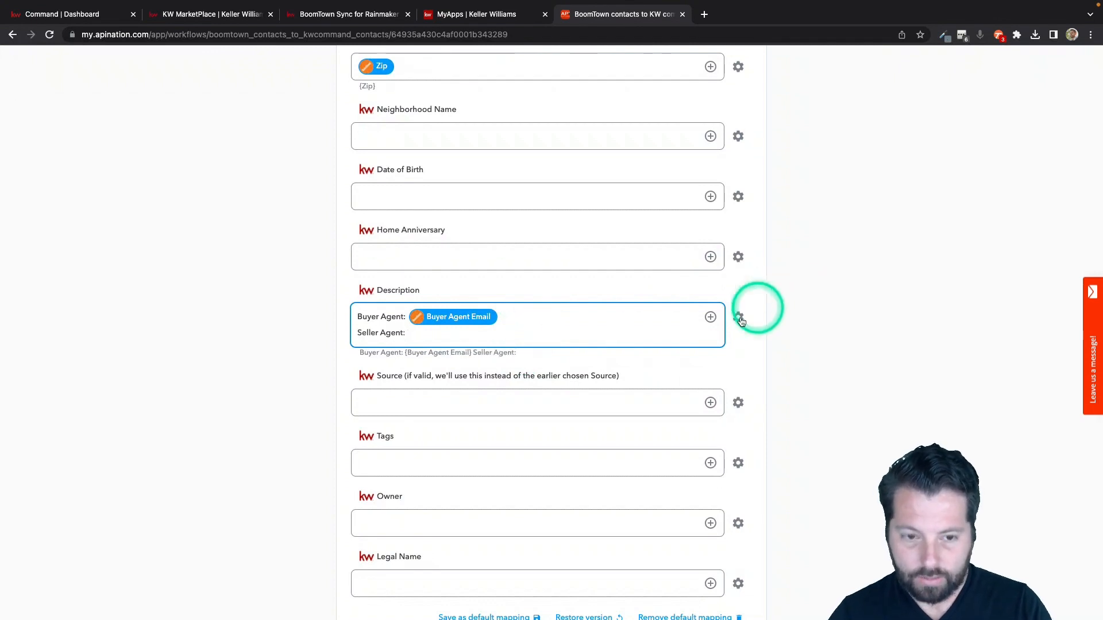
pyautogui.click(710, 317)
pyautogui.scroll(-2, 448, 469)
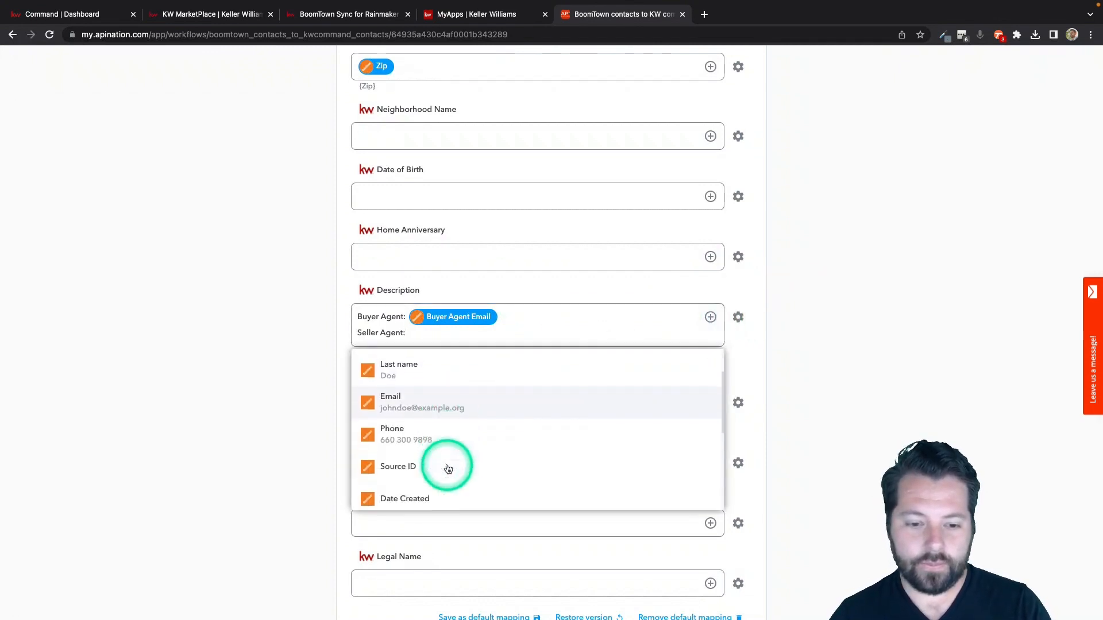
pyautogui.scroll(-3, 448, 468)
pyautogui.click(440, 456)
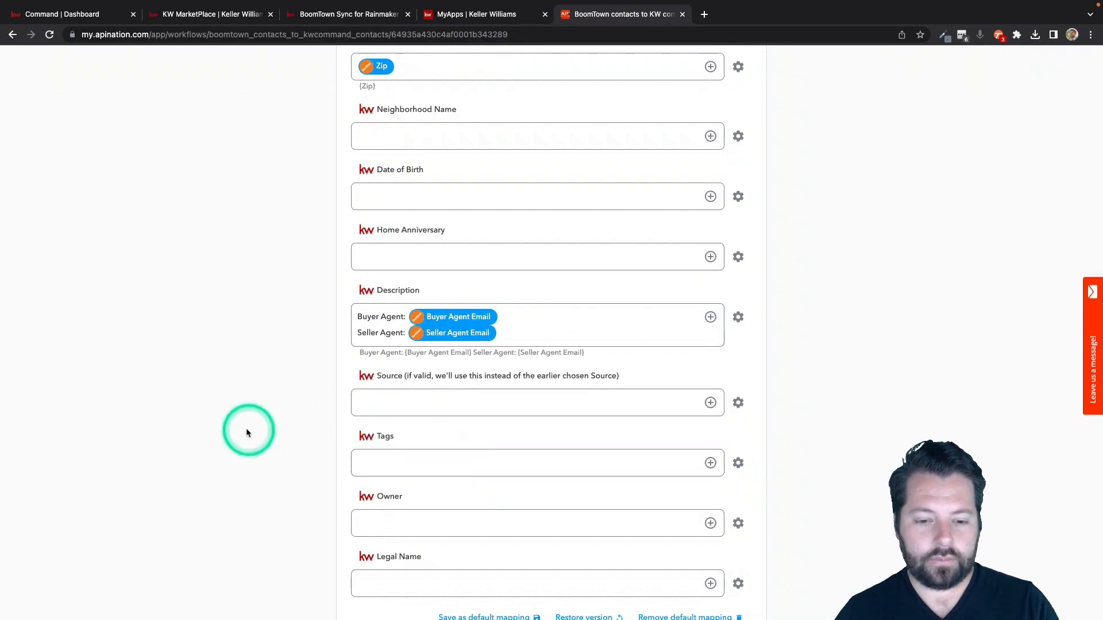
# Set the KW command Tags mapping to the text BoomTown.
pyautogui.scroll(-1, 319, 457)
pyautogui.click(480, 389)
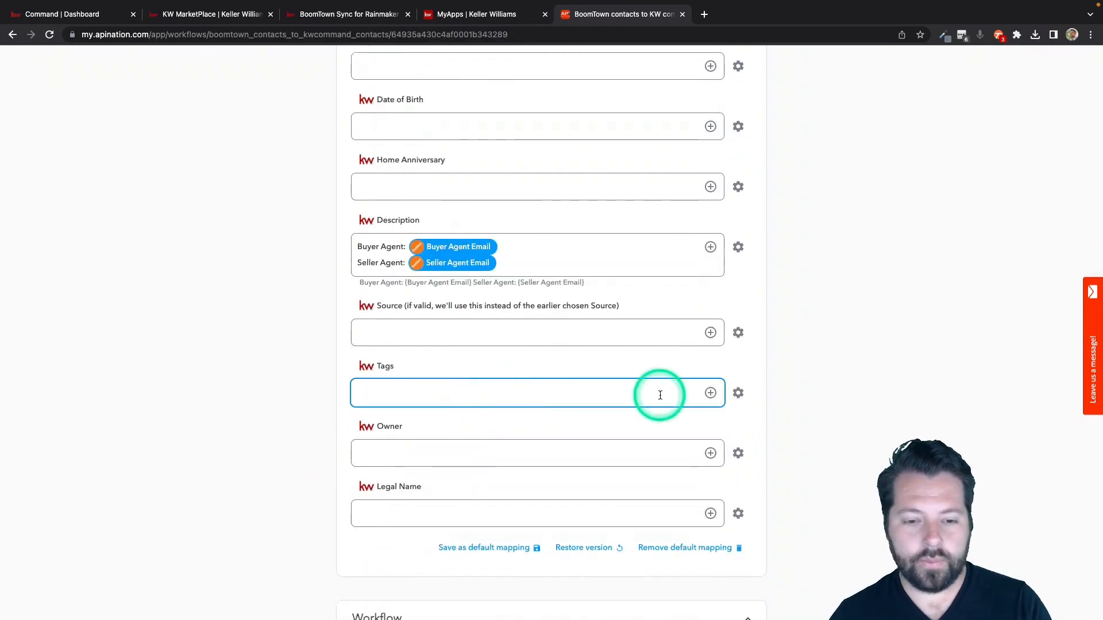
pyautogui.click(490, 394)
pyautogui.write('Boo')
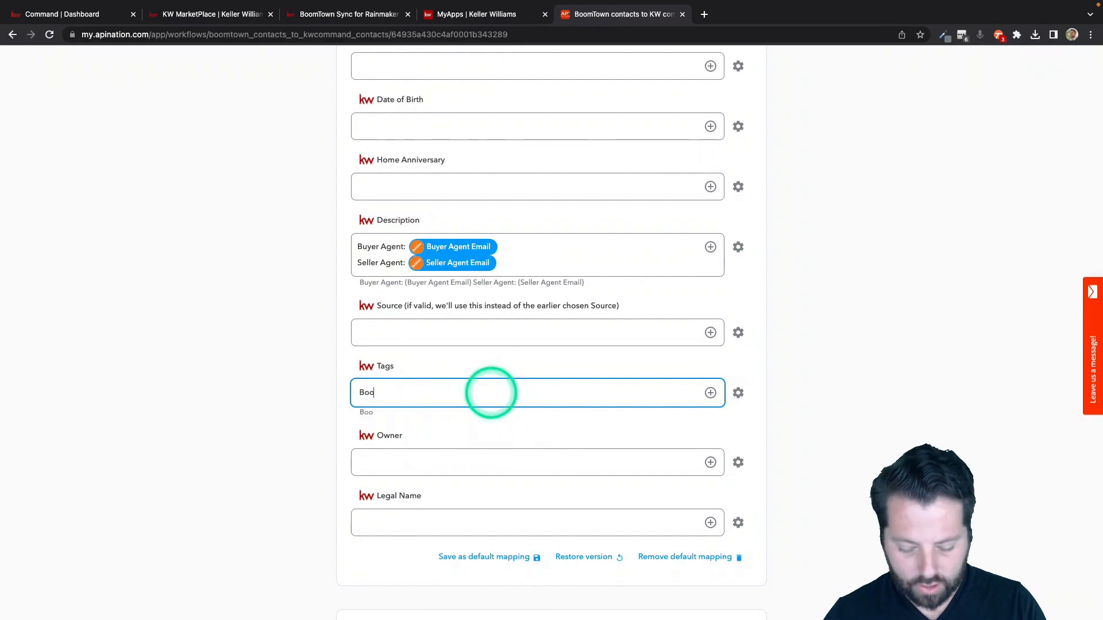
pyautogui.write('mt')
pyautogui.scroll(-1, 491, 393)
pyautogui.press('BackSpace')
pyautogui.write('Twon')
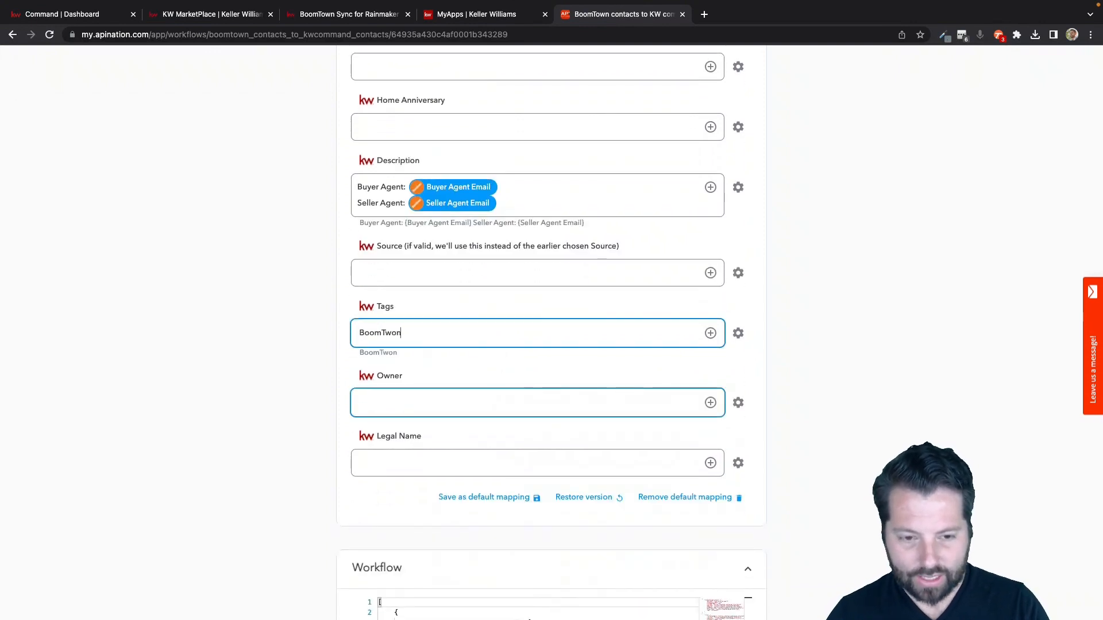
pyautogui.press('BackSpace')
pyautogui.press('BackSpace')
pyautogui.press('BackSpace')
pyautogui.write('own')
pyautogui.click(348, 502)
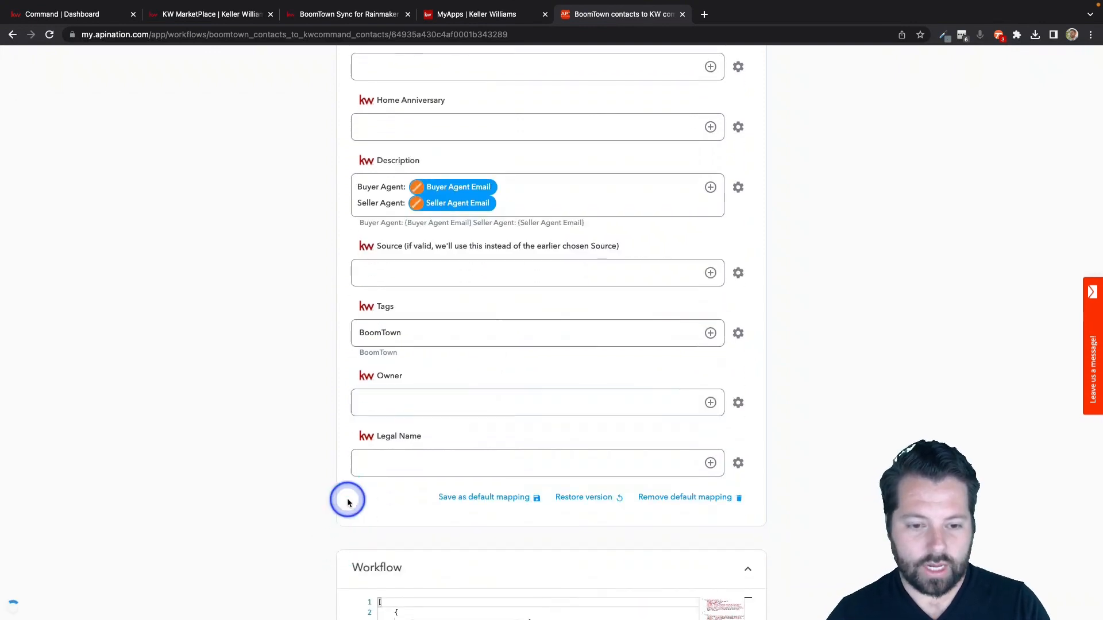
# Activate the BoomTown contacts to KW command contacts sync and reopen its settings for review.
pyautogui.scroll(20, 347, 502)
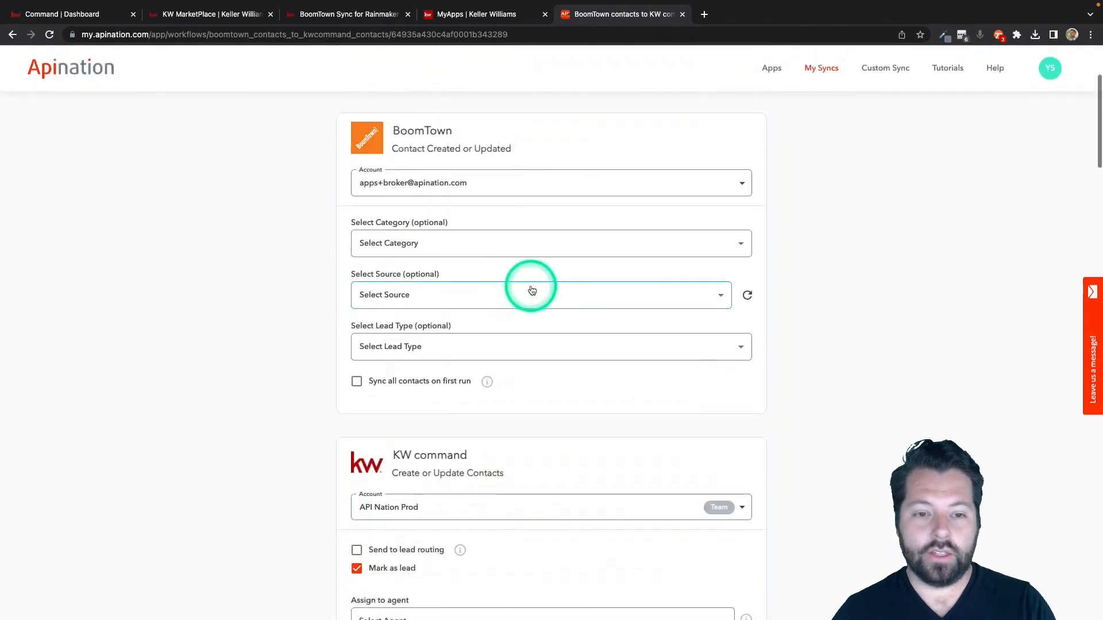
pyautogui.click(570, 211)
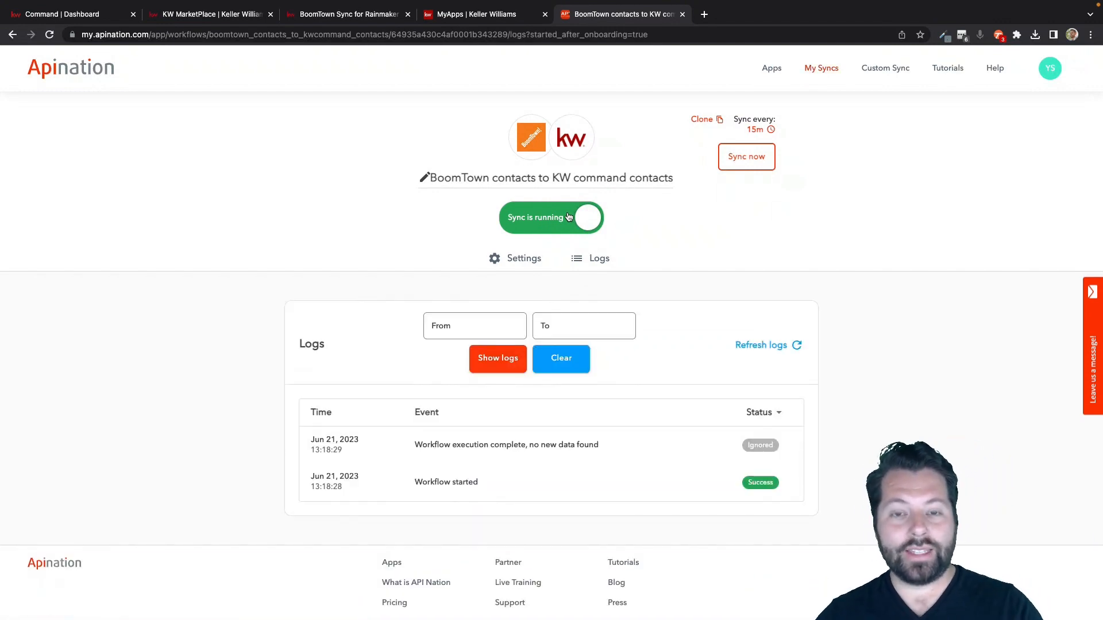
pyautogui.click(520, 258)
pyautogui.scroll(-4, 394, 542)
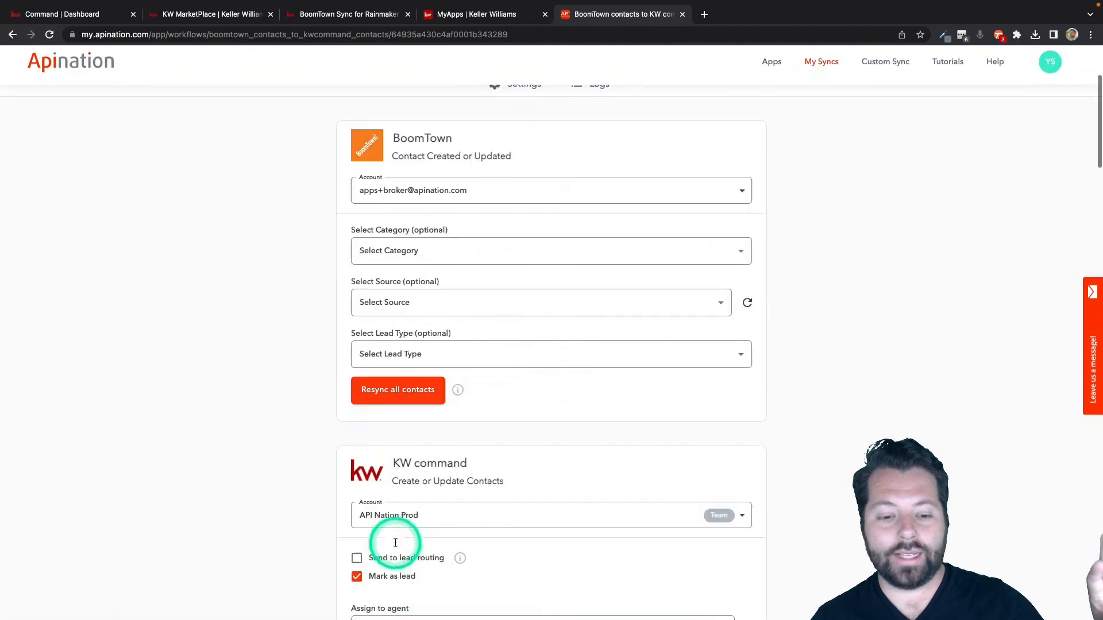
pyautogui.scroll(-2, 382, 562)
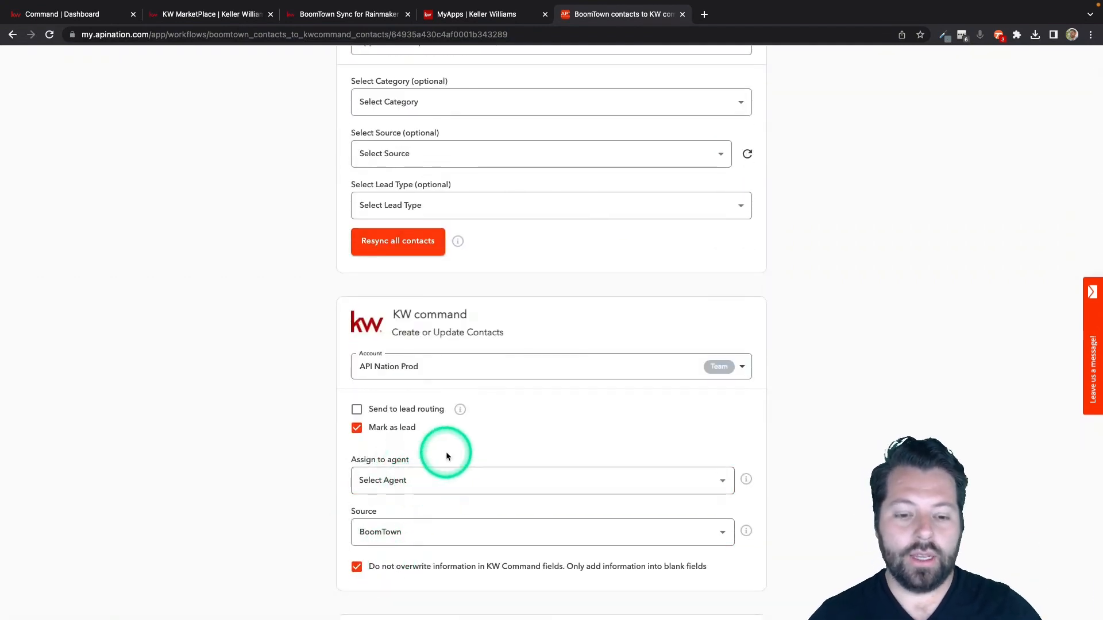
pyautogui.scroll(6, 446, 455)
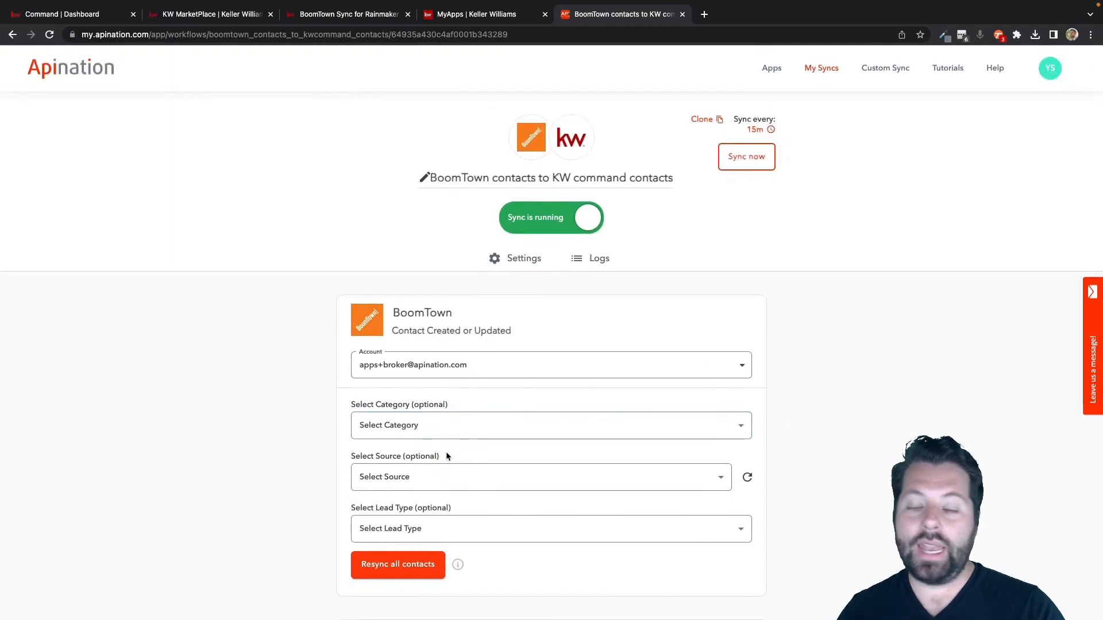
pyautogui.click(560, 368)
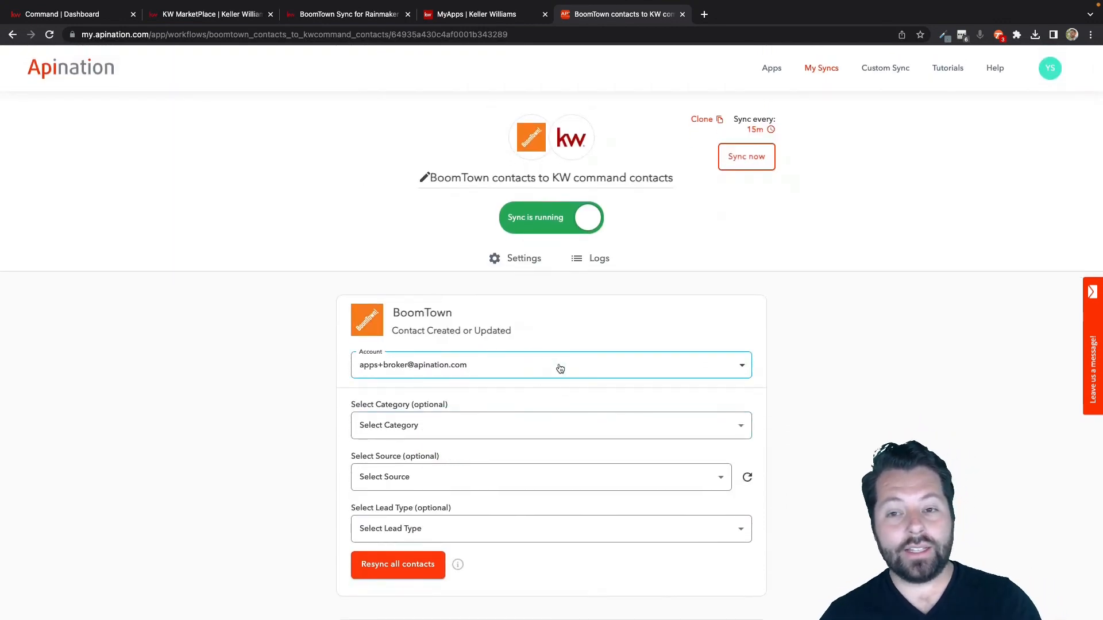
# Open the draft sync "KW command contacts to BoomTown contacts" from the list of own syncs for setup.
pyautogui.click(826, 68)
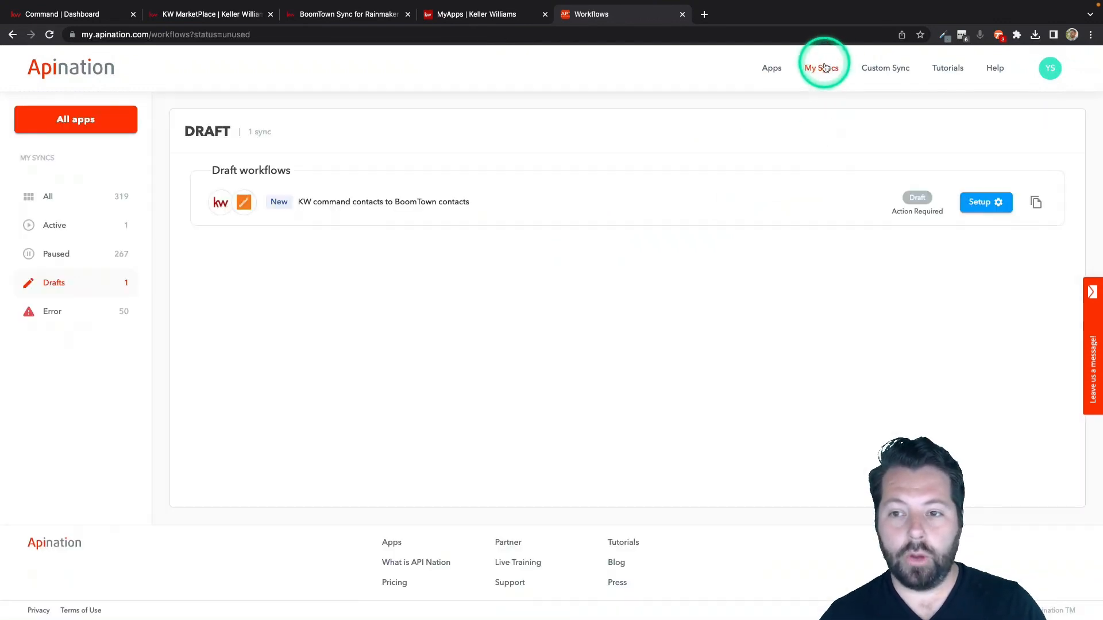
pyautogui.click(344, 201)
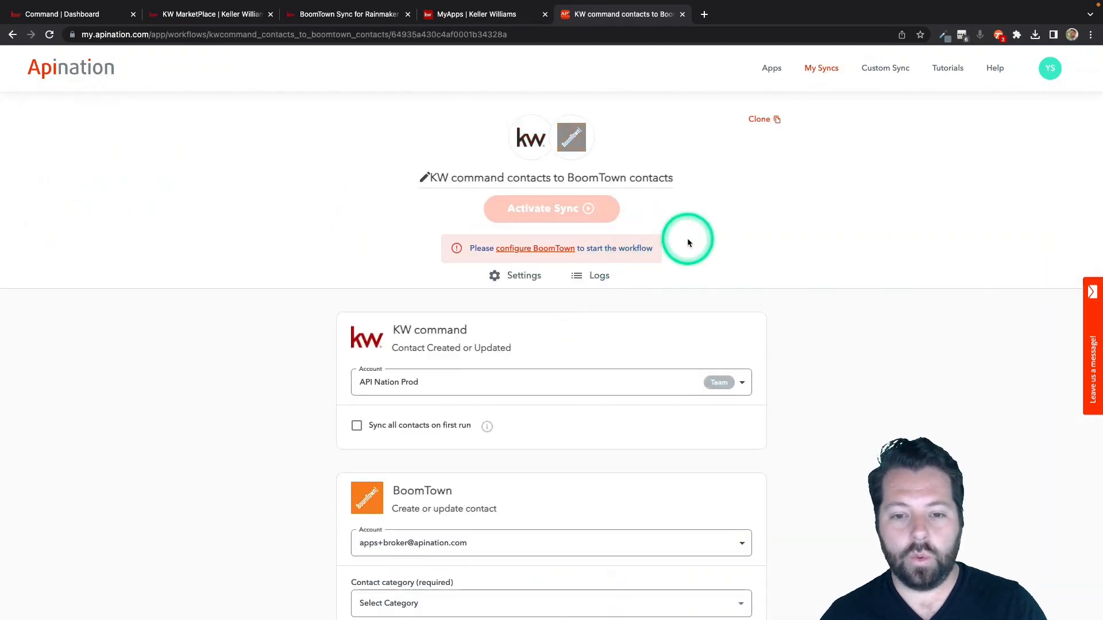
pyautogui.scroll(-3, 687, 240)
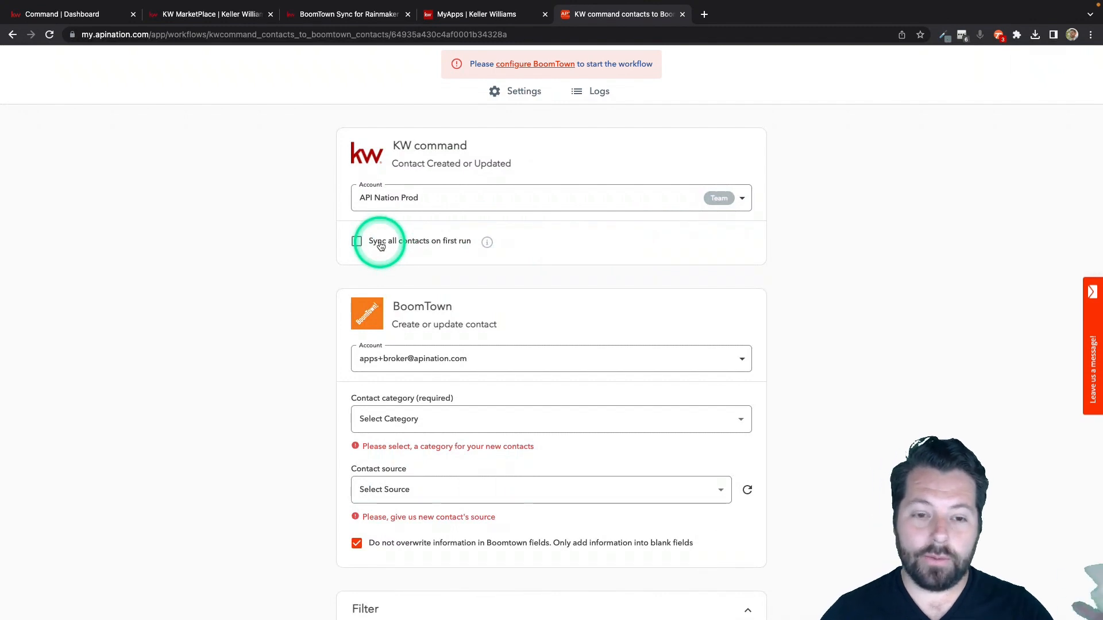
# Enable syncing all KW command contacts on the first run and set the BoomTown contact category to New.
pyautogui.click(379, 244)
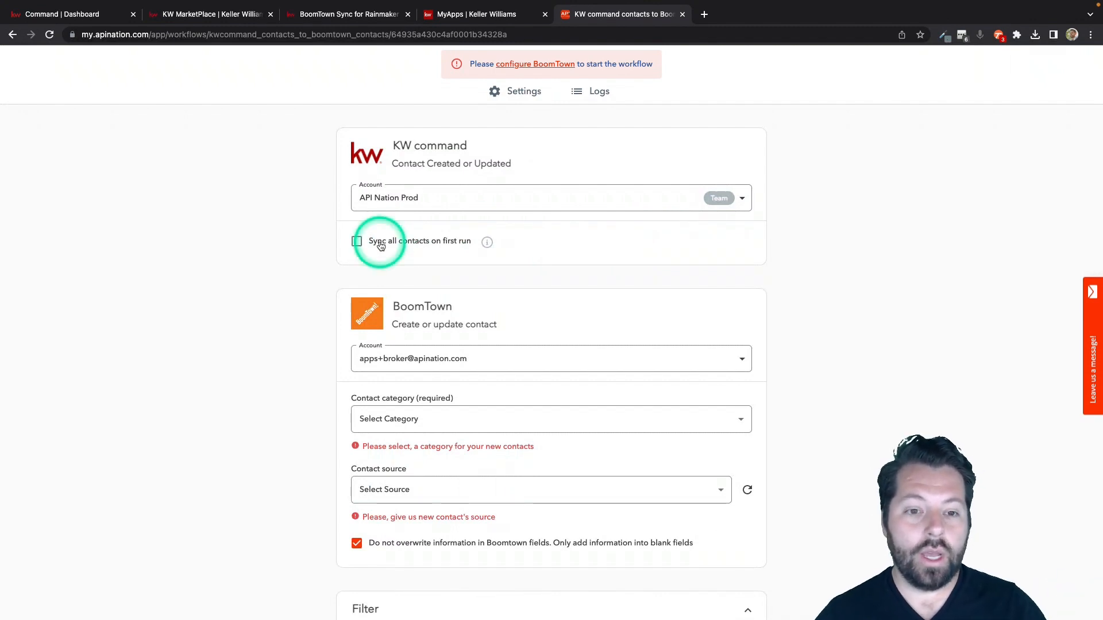
pyautogui.scroll(-3, 317, 287)
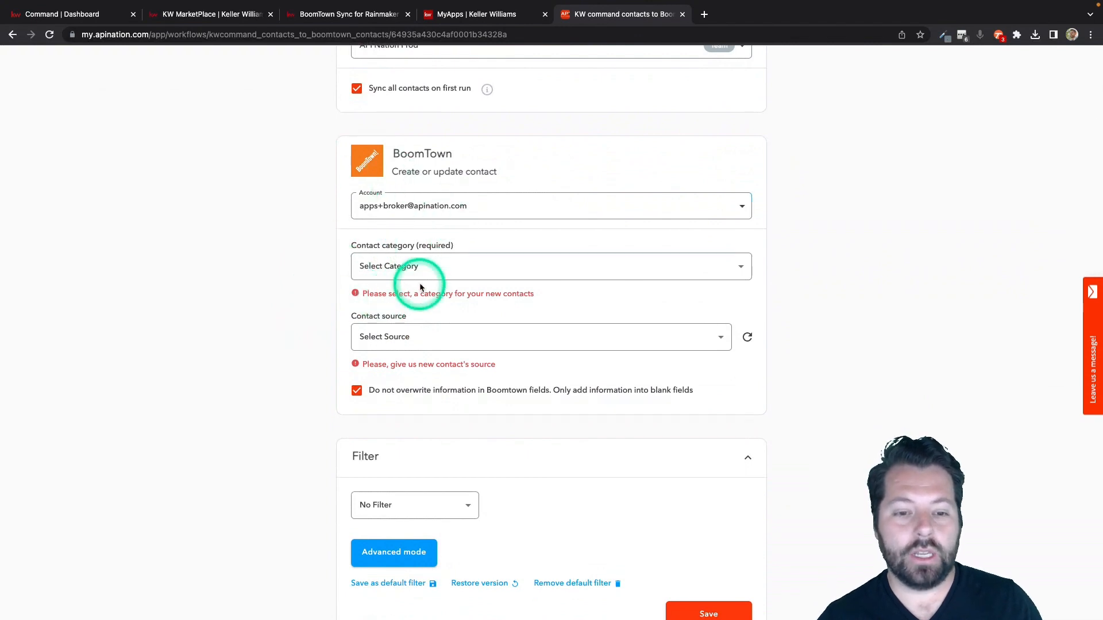
pyautogui.click(425, 266)
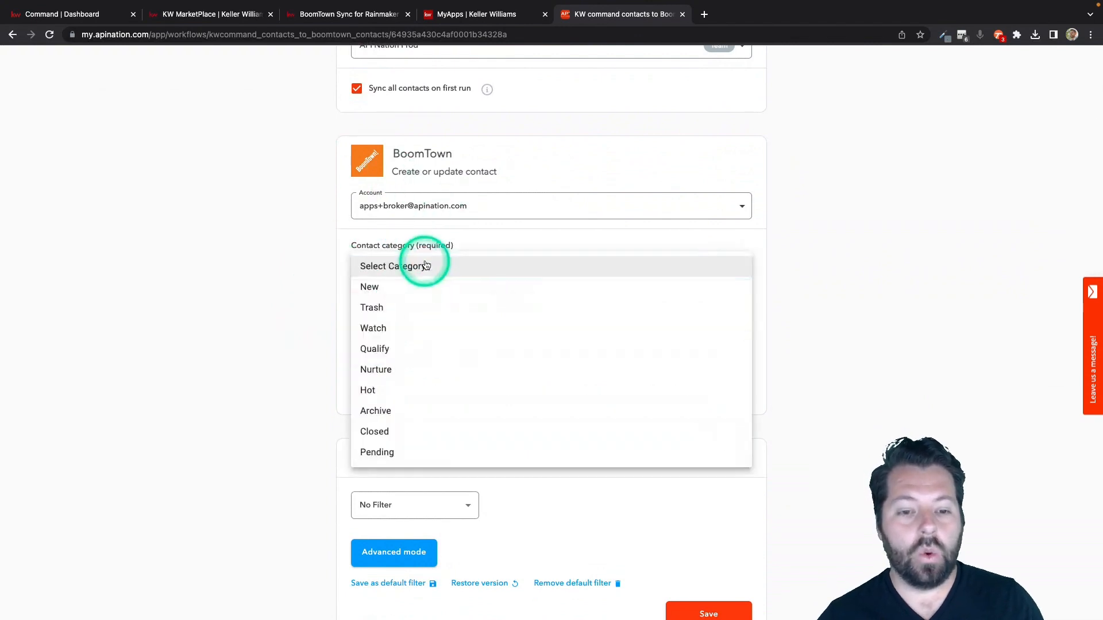
pyautogui.click(401, 286)
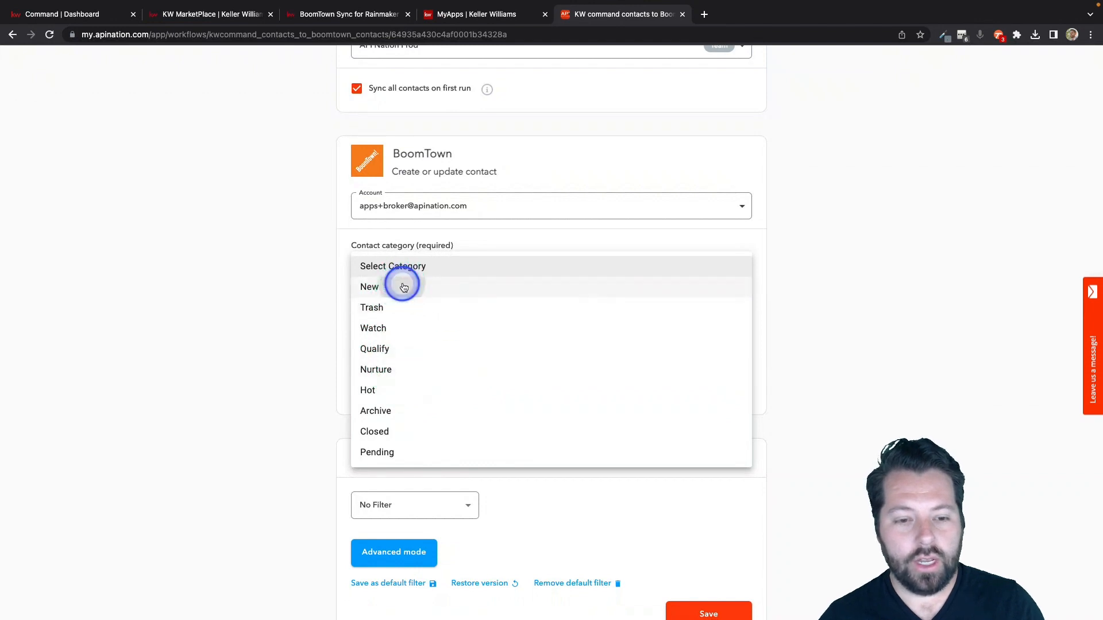
# Set the contact source to KW Command and turn off the option that prevents overwriting information in BoomTown fields.
pyautogui.scroll(-3, 325, 323)
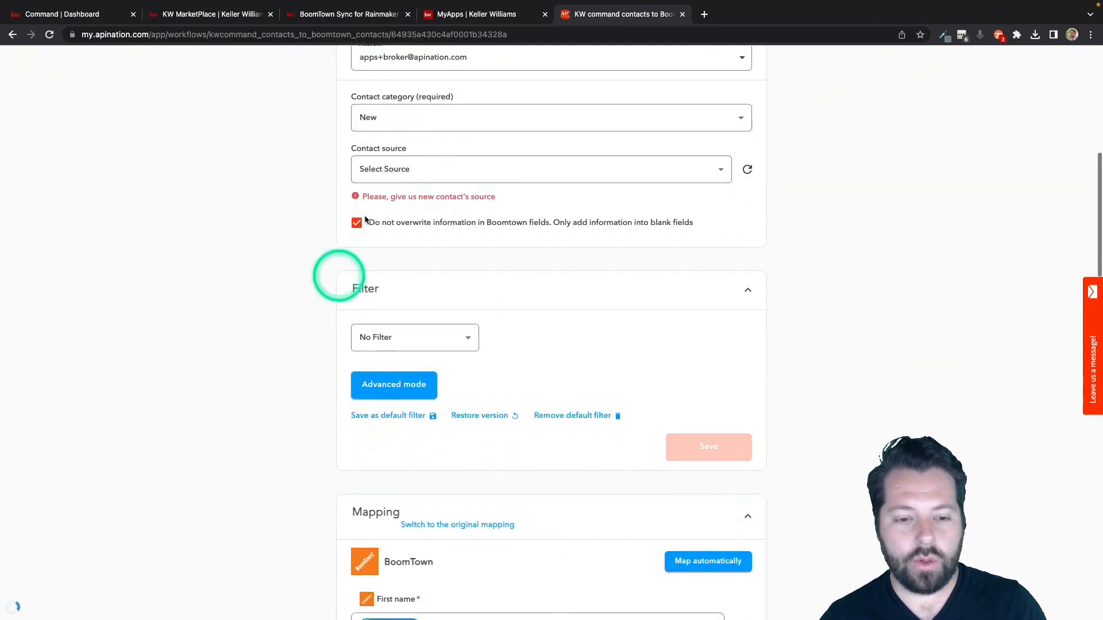
pyautogui.click(397, 174)
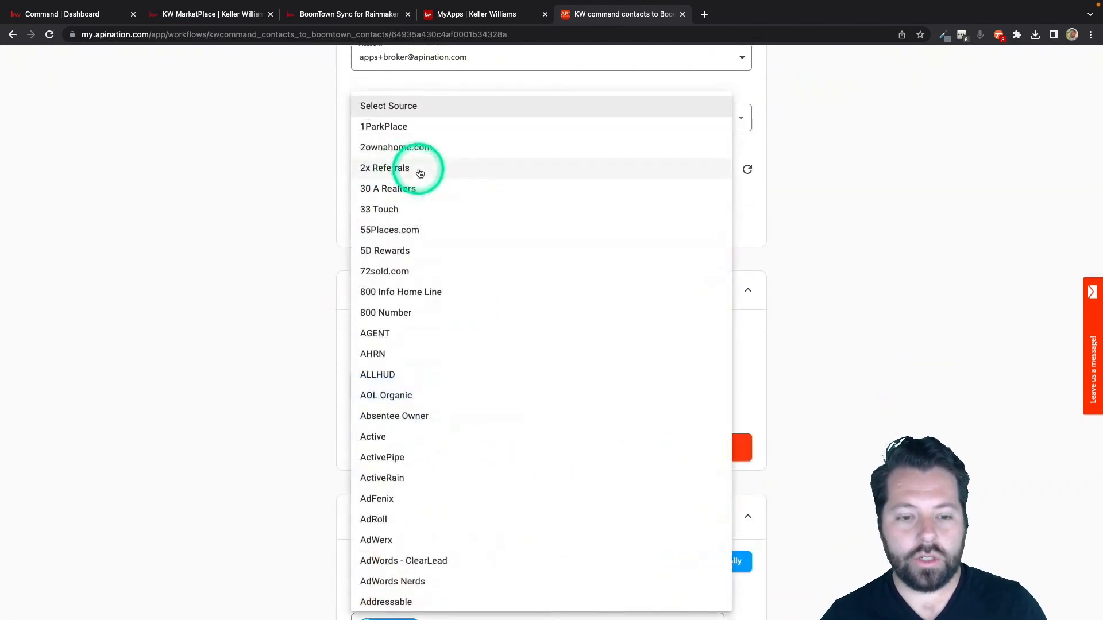
pyautogui.press('k')
pyautogui.click(383, 374)
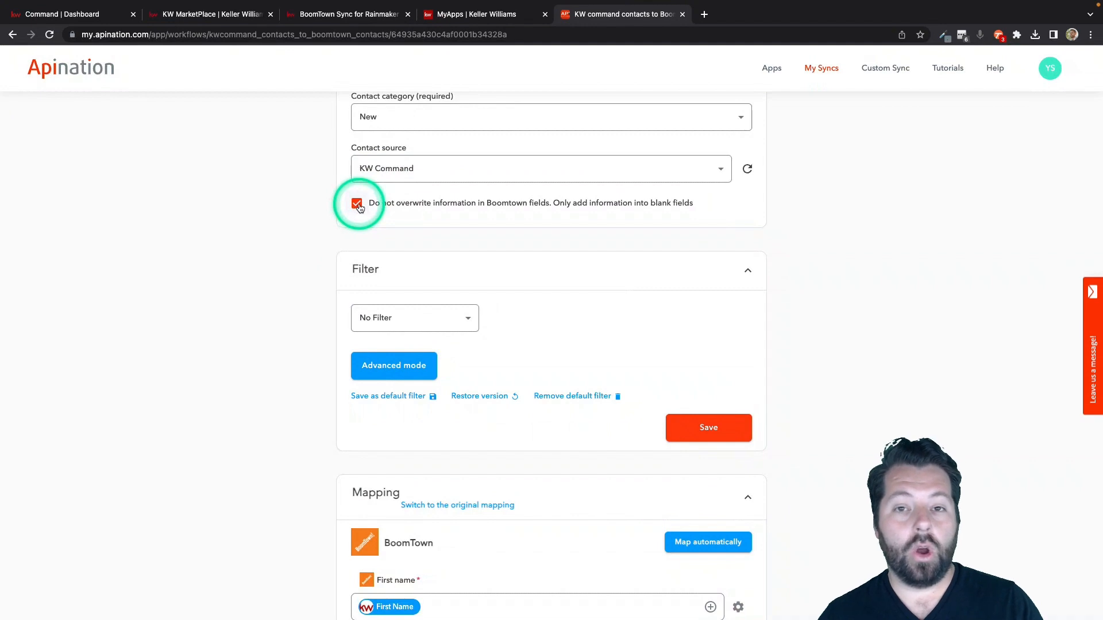
pyautogui.scroll(5, 359, 208)
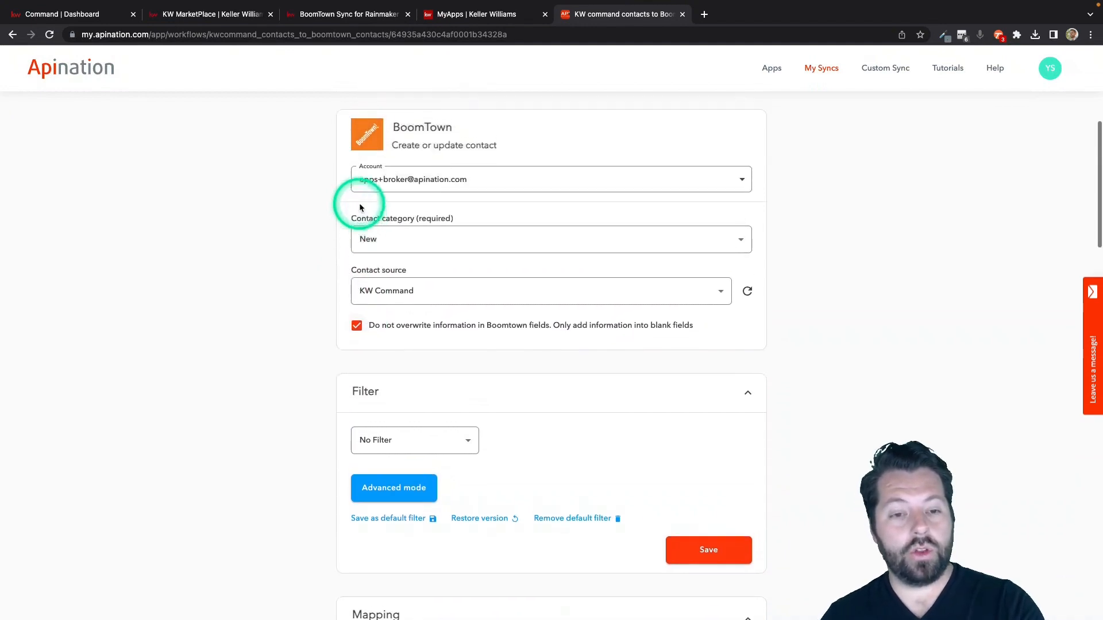
pyautogui.click(356, 464)
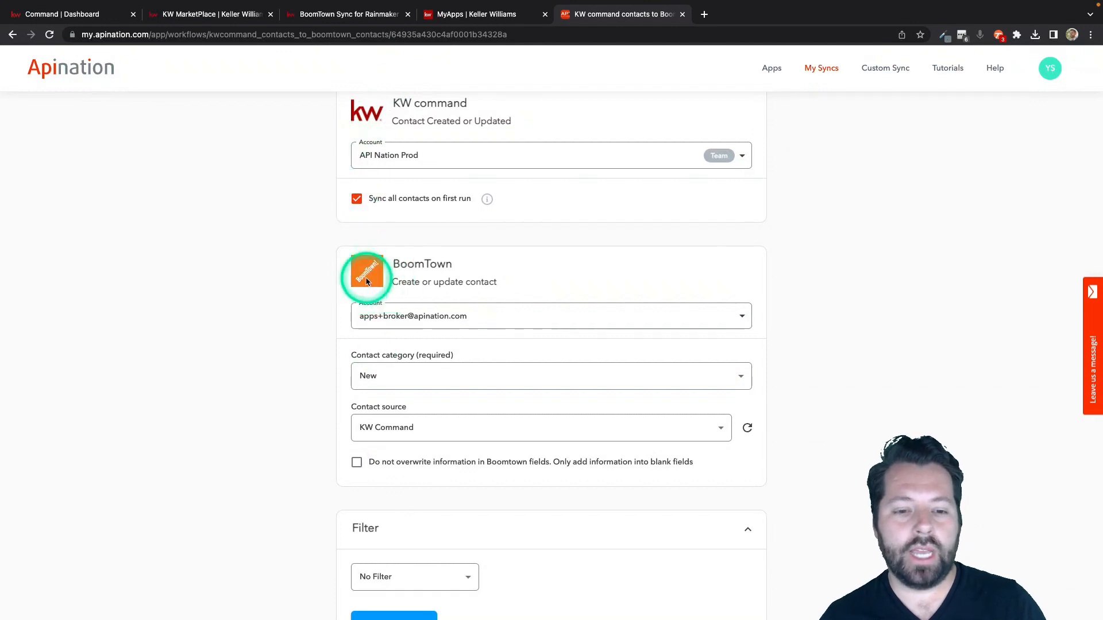
# Examine the KW command fields available for filtering contacts, keeping No Filter selected.
pyautogui.scroll(-3, 318, 384)
pyautogui.scroll(-3, 317, 383)
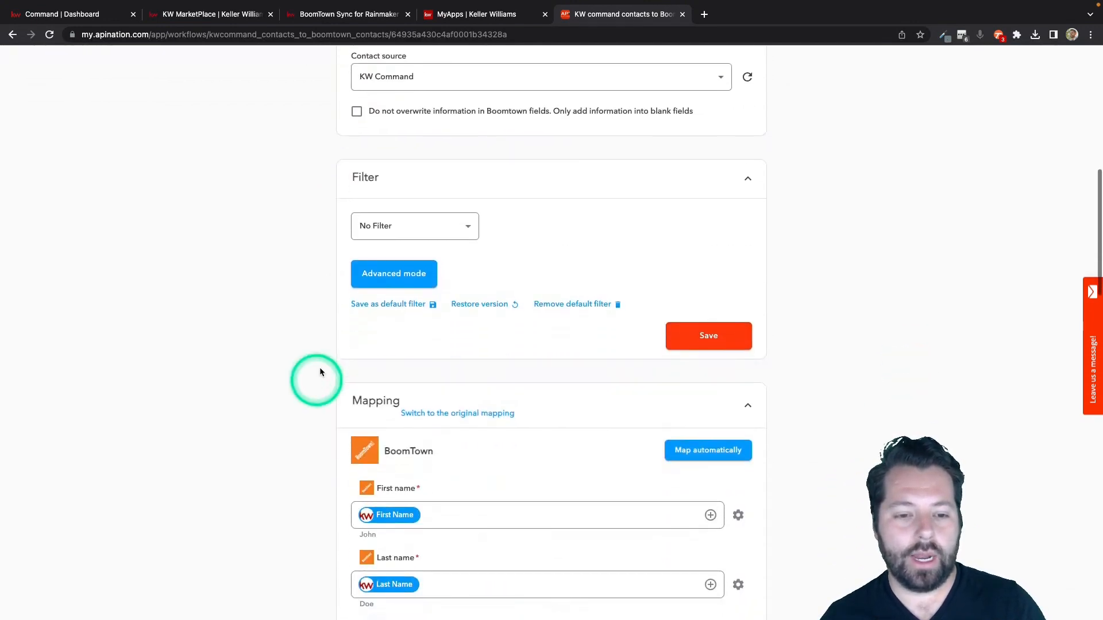
pyautogui.click(445, 229)
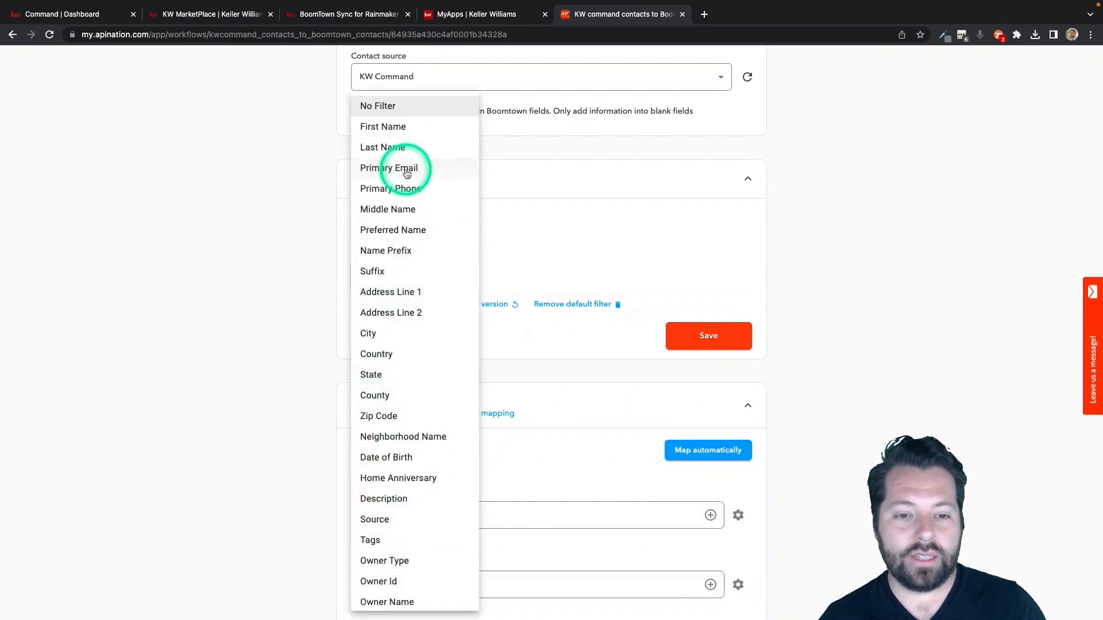
pyautogui.scroll(-3, 381, 561)
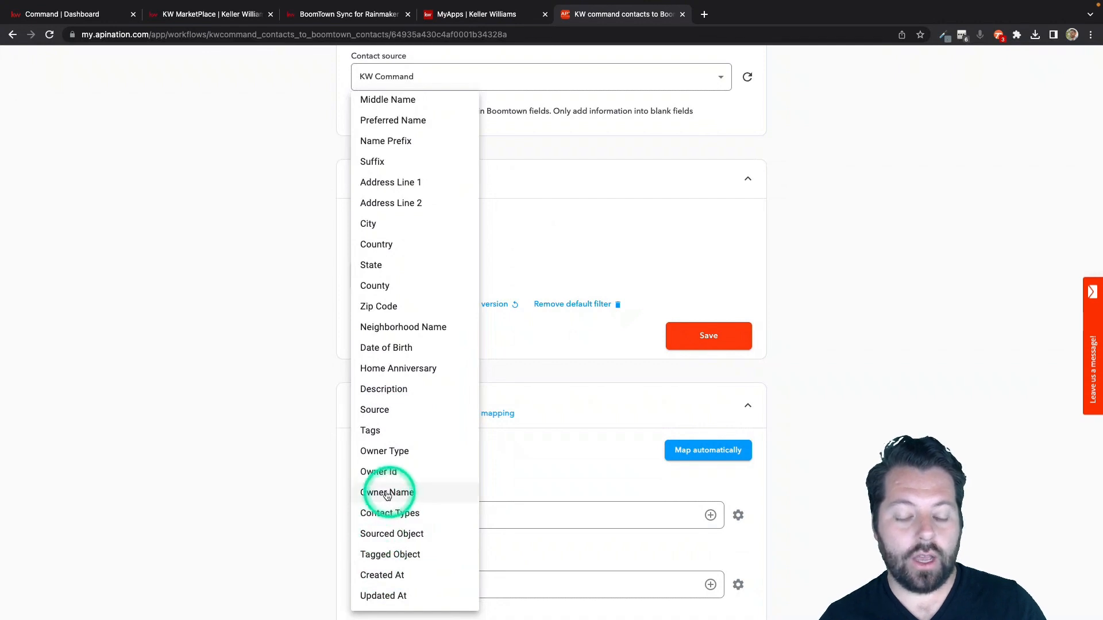
pyautogui.click(324, 526)
# Review how the KW command contact fields are mapped to BoomTown, from First name through Birthday.
pyautogui.scroll(-4, 324, 521)
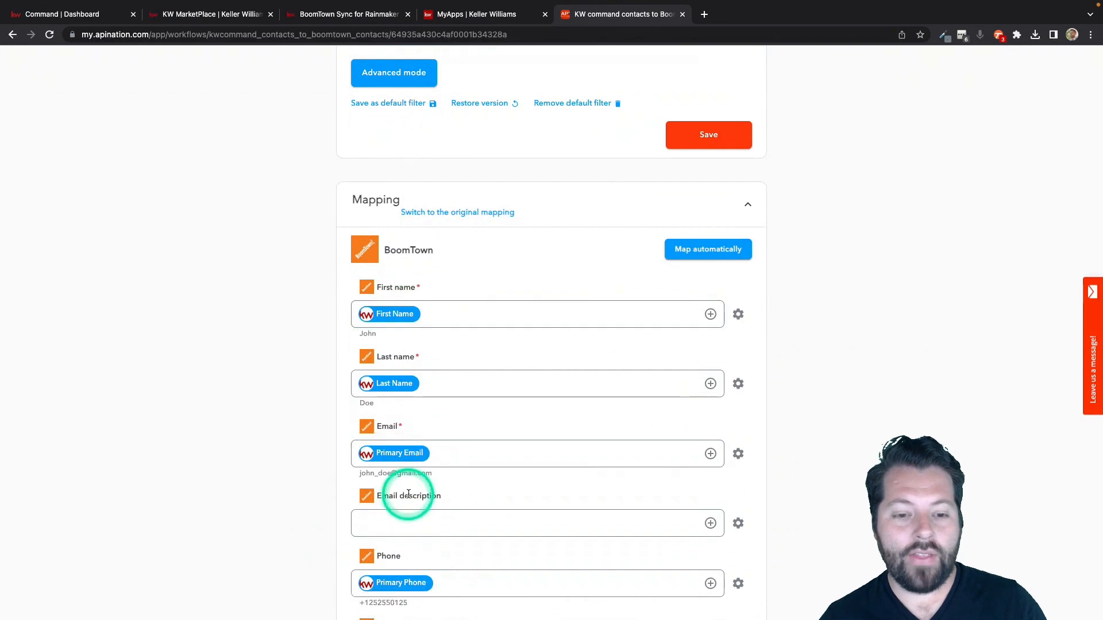
pyautogui.scroll(-4, 408, 494)
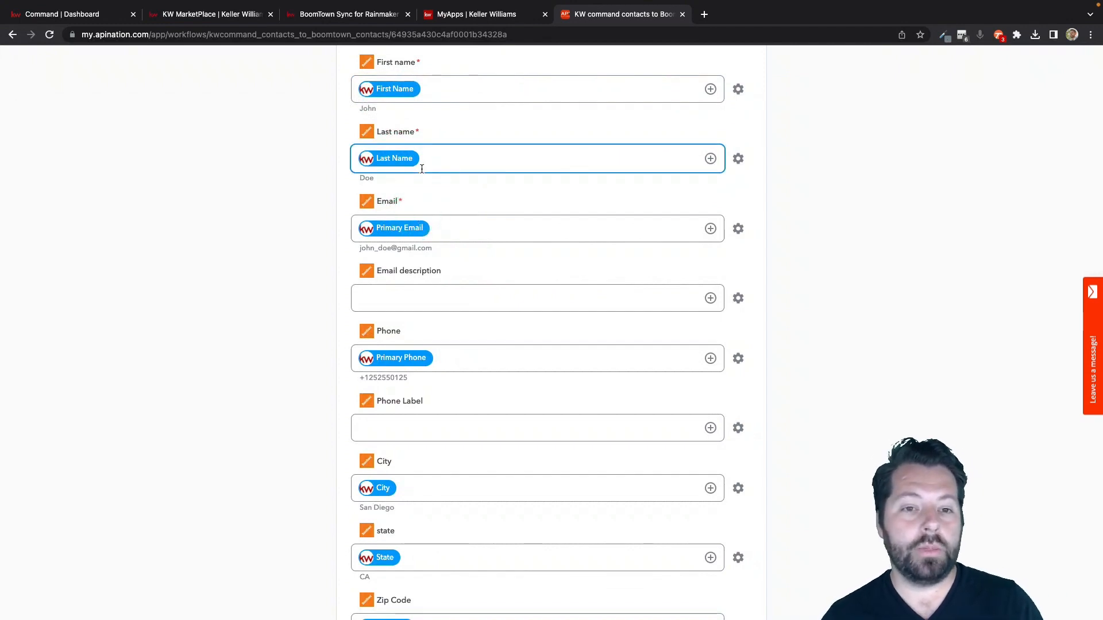
pyautogui.click(418, 265)
pyautogui.scroll(-1, 418, 265)
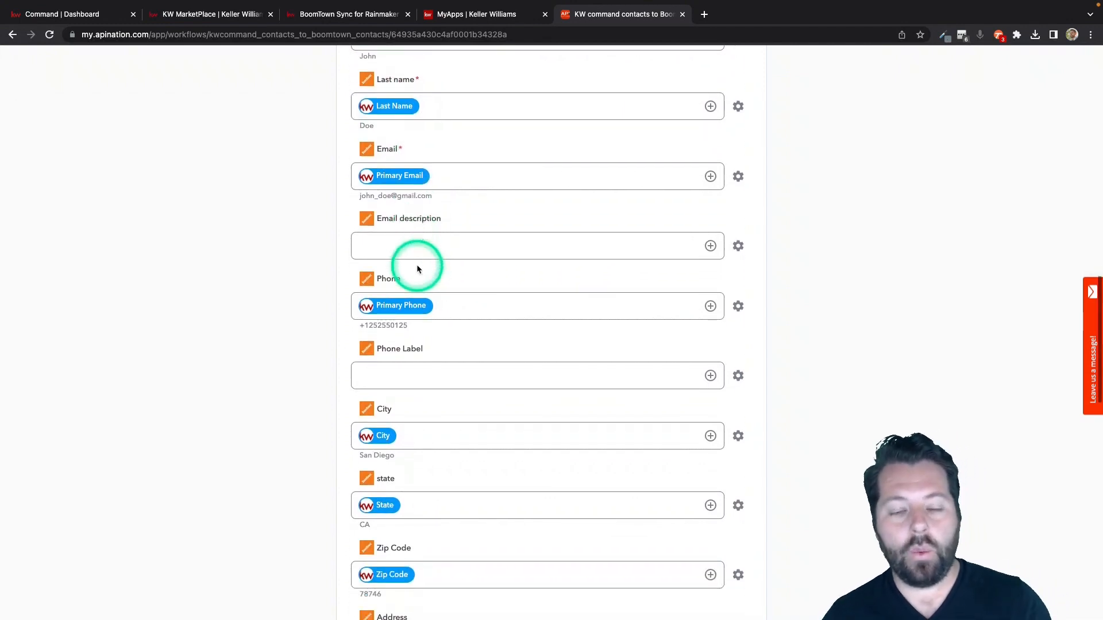
pyautogui.scroll(-3, 417, 265)
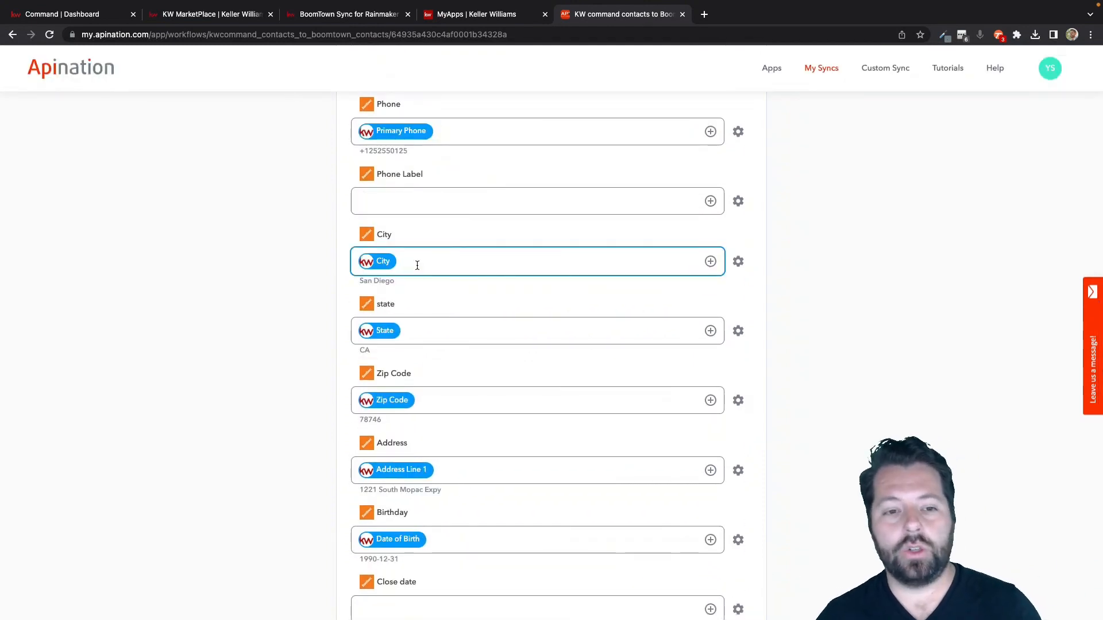
pyautogui.click(384, 269)
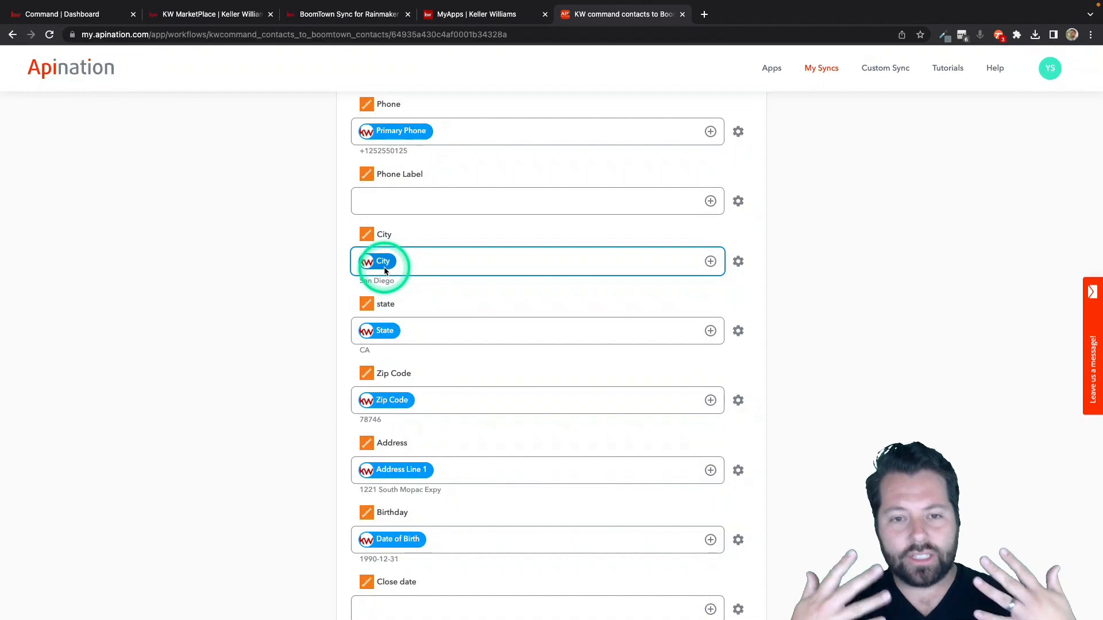
# Activate the KW command contacts to BoomTown contacts sync and return to the list of own syncs.
pyautogui.click(514, 253)
pyautogui.scroll(15, 514, 253)
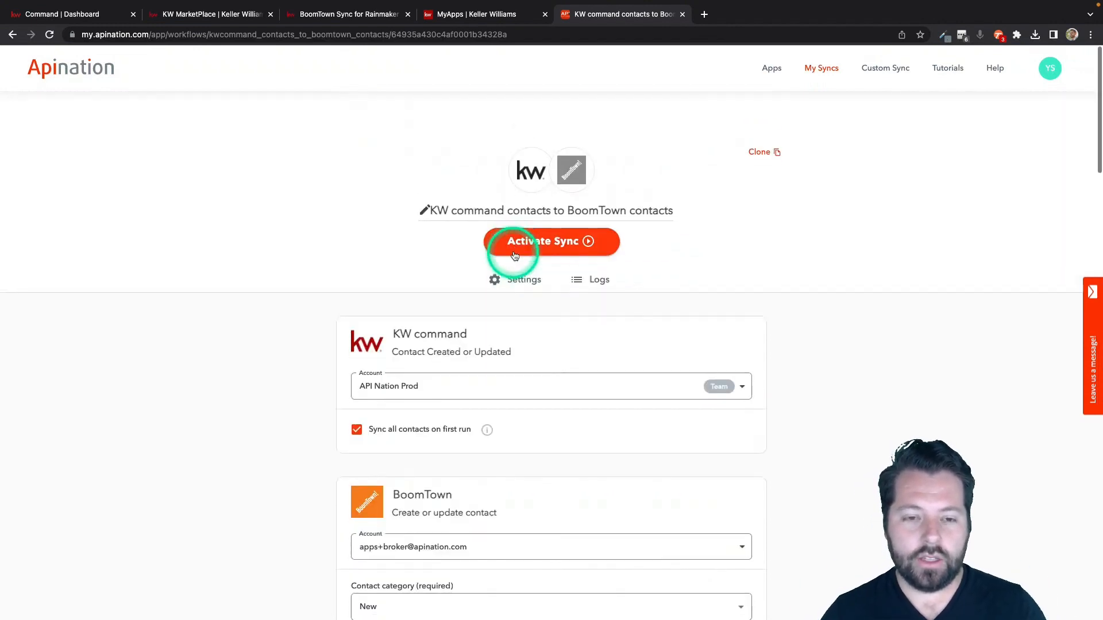
pyautogui.click(537, 214)
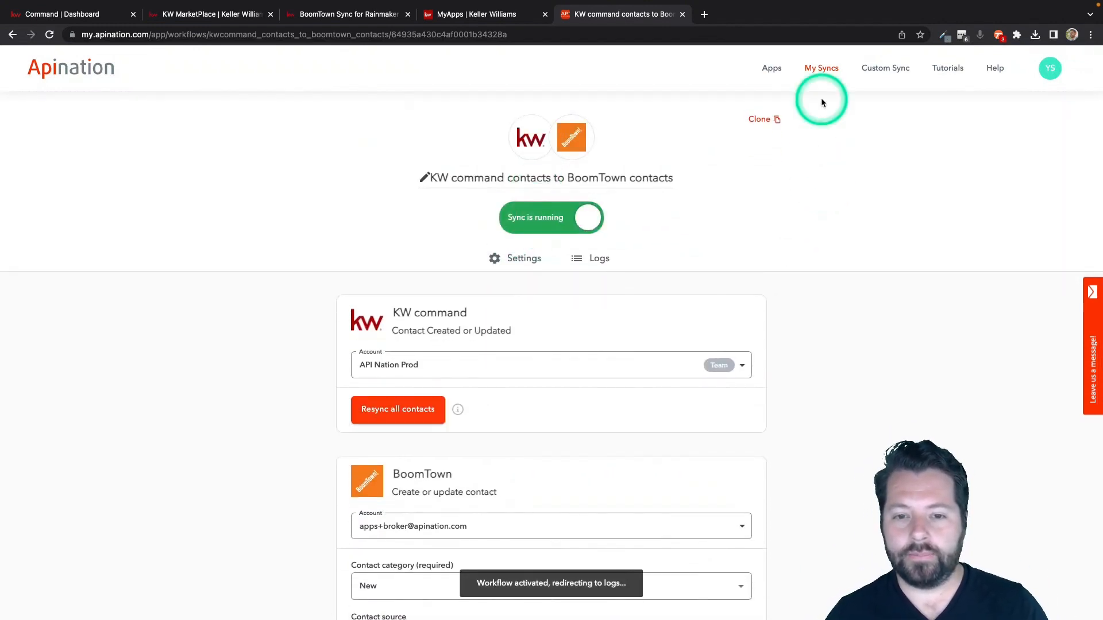
pyautogui.click(822, 75)
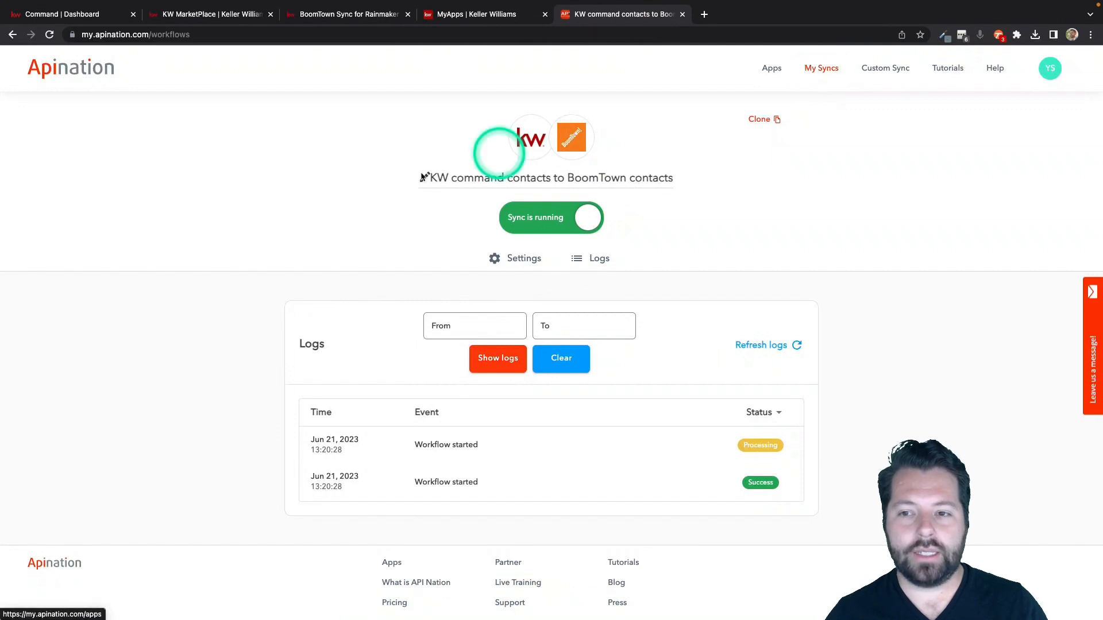